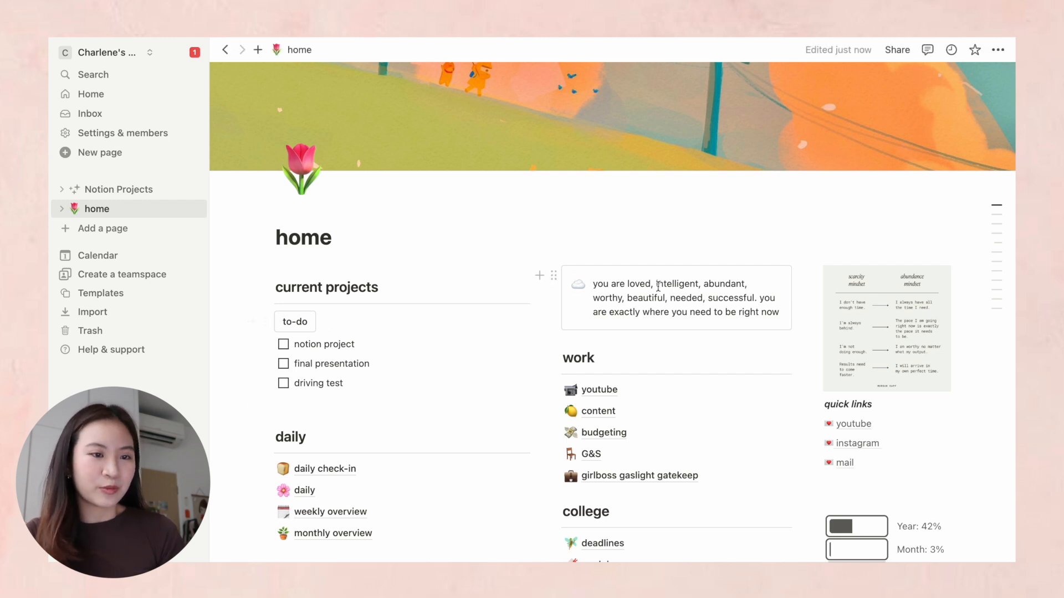
Step: Look over the home page's current projects, daily, work, college and quick links sections
{"action": "scroll", "coordinate": [658, 287], "scroll_direction": "down", "scroll_amount": 2}
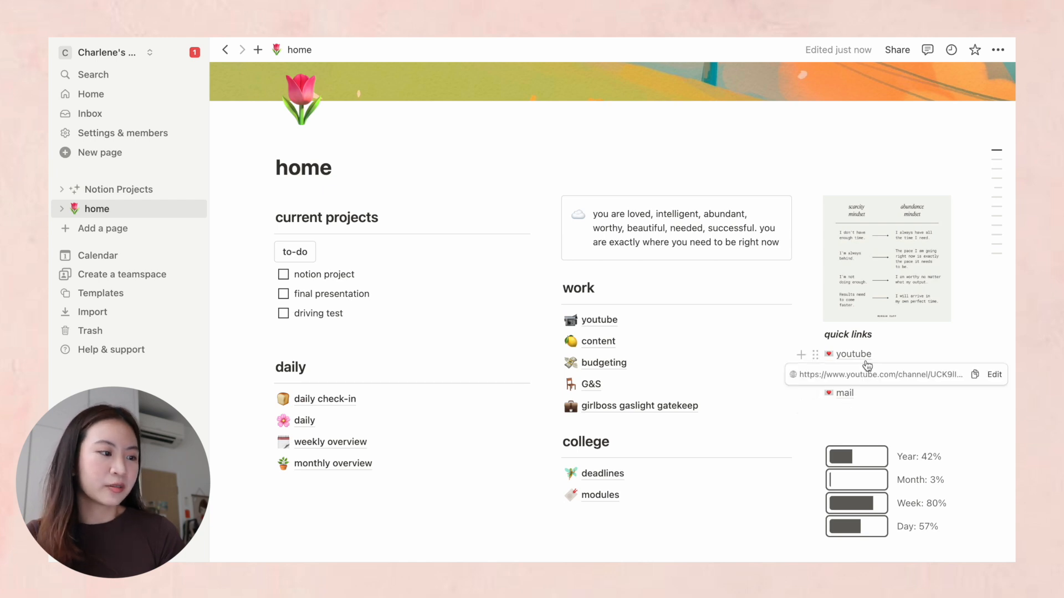
{"action": "scroll", "coordinate": [785, 292], "scroll_direction": "down", "scroll_amount": 3}
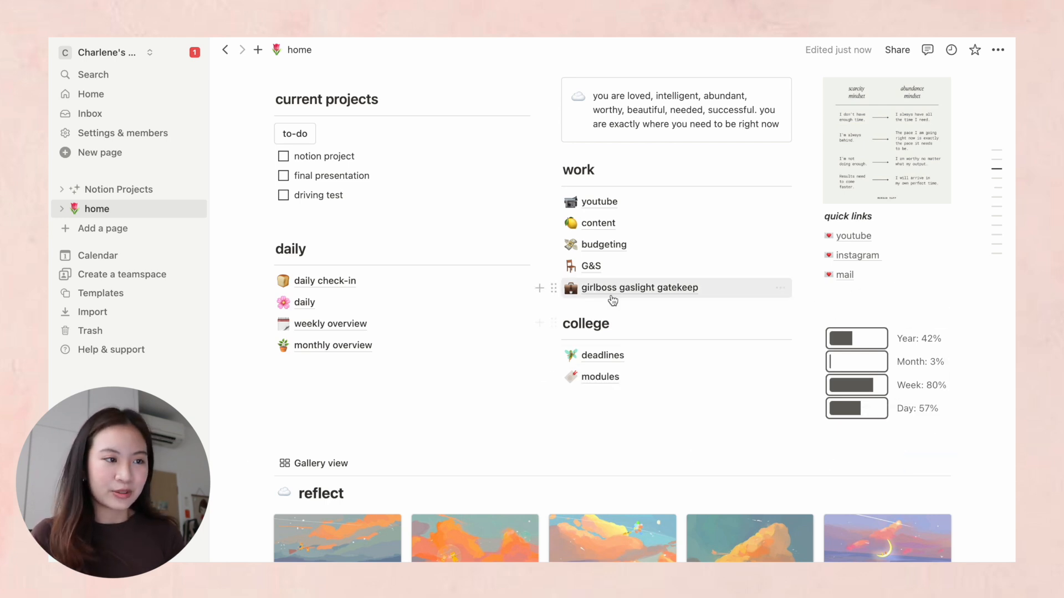
{"action": "scroll", "coordinate": [488, 288], "scroll_direction": "up", "scroll_amount": 5}
{"action": "scroll", "coordinate": [487, 292], "scroll_direction": "down", "scroll_amount": 5}
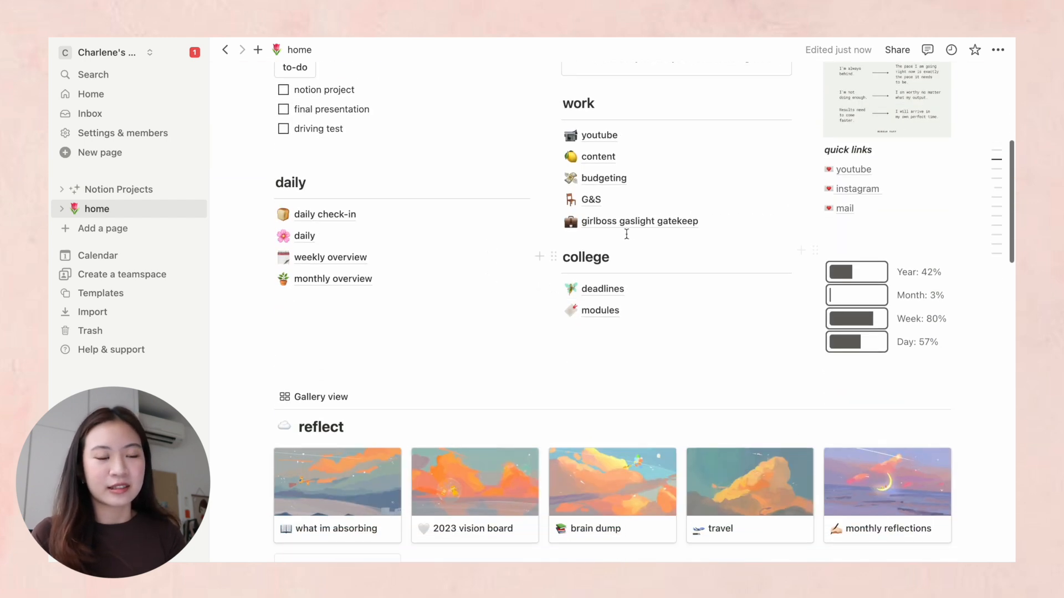
{"action": "scroll", "coordinate": [624, 231], "scroll_direction": "up", "scroll_amount": 3}
{"action": "scroll", "coordinate": [654, 334], "scroll_direction": "down", "scroll_amount": 8}
{"action": "scroll", "coordinate": [637, 335], "scroll_direction": "up", "scroll_amount": 7}
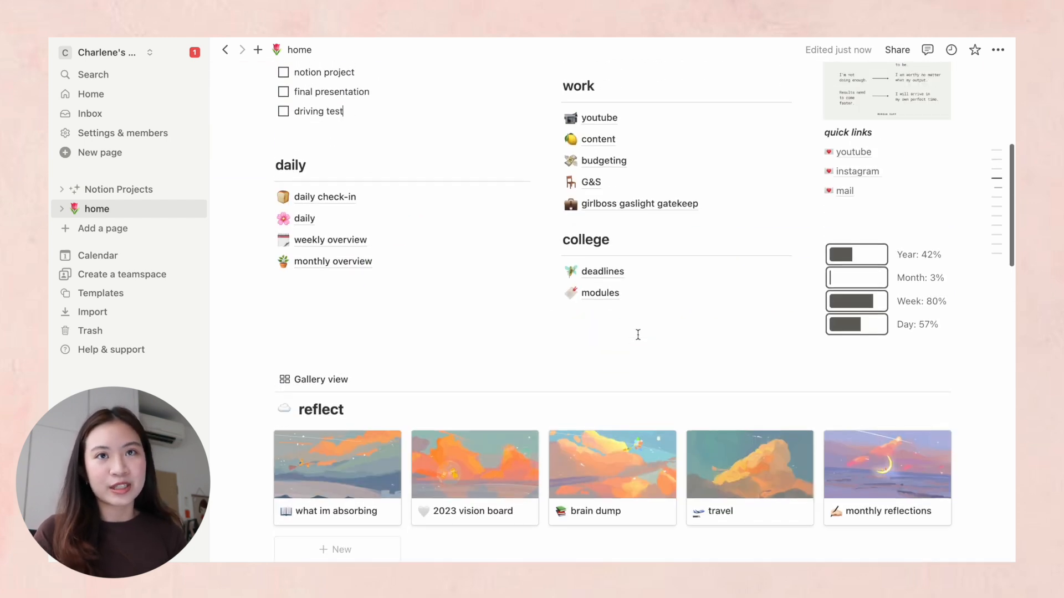
{"action": "scroll", "coordinate": [640, 336], "scroll_direction": "down", "scroll_amount": 5}
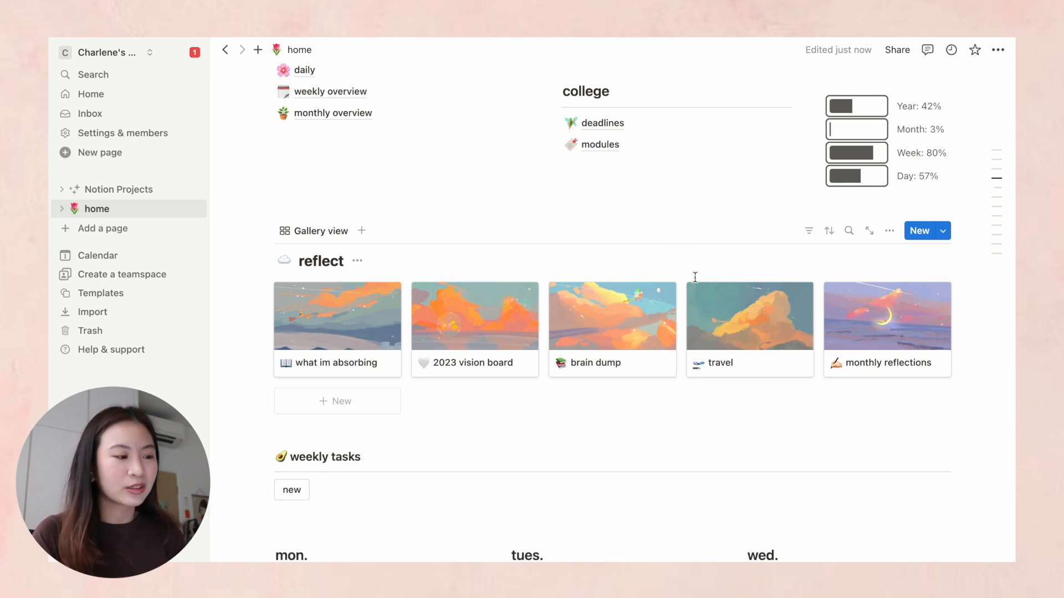
Step: Review the home page's reflect gallery, weekly tasks columns and monthly overview calendar
{"action": "scroll", "coordinate": [705, 307], "scroll_direction": "down", "scroll_amount": 5}
{"action": "scroll", "coordinate": [705, 301], "scroll_direction": "down", "scroll_amount": 3}
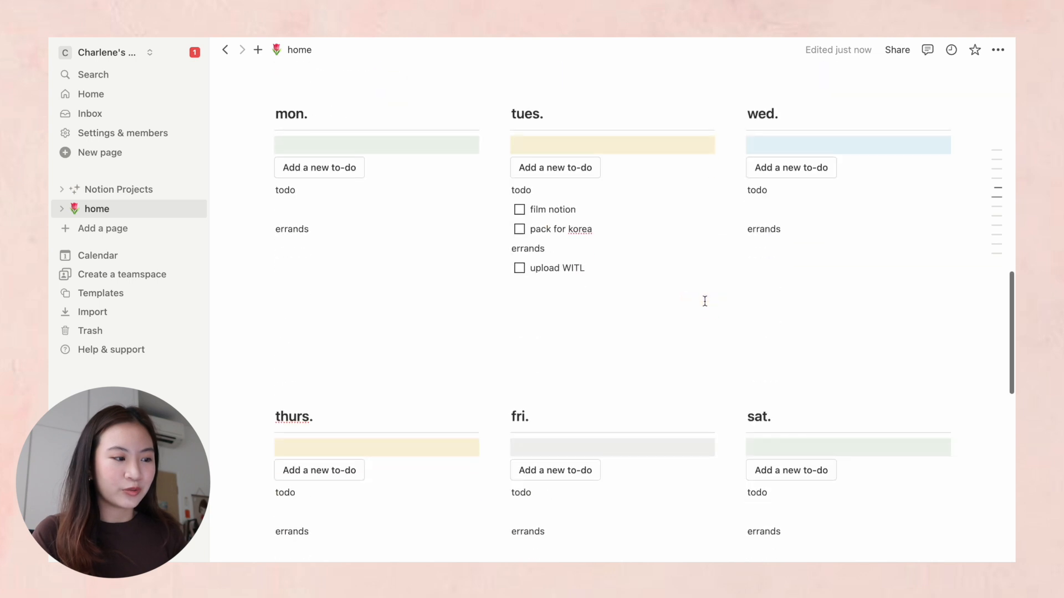
{"action": "scroll", "coordinate": [705, 301], "scroll_direction": "up", "scroll_amount": 1}
{"action": "scroll", "coordinate": [704, 300], "scroll_direction": "down", "scroll_amount": 8}
{"action": "scroll", "coordinate": [705, 301], "scroll_direction": "up", "scroll_amount": 1}
{"action": "scroll", "coordinate": [705, 301], "scroll_direction": "up", "scroll_amount": 11}
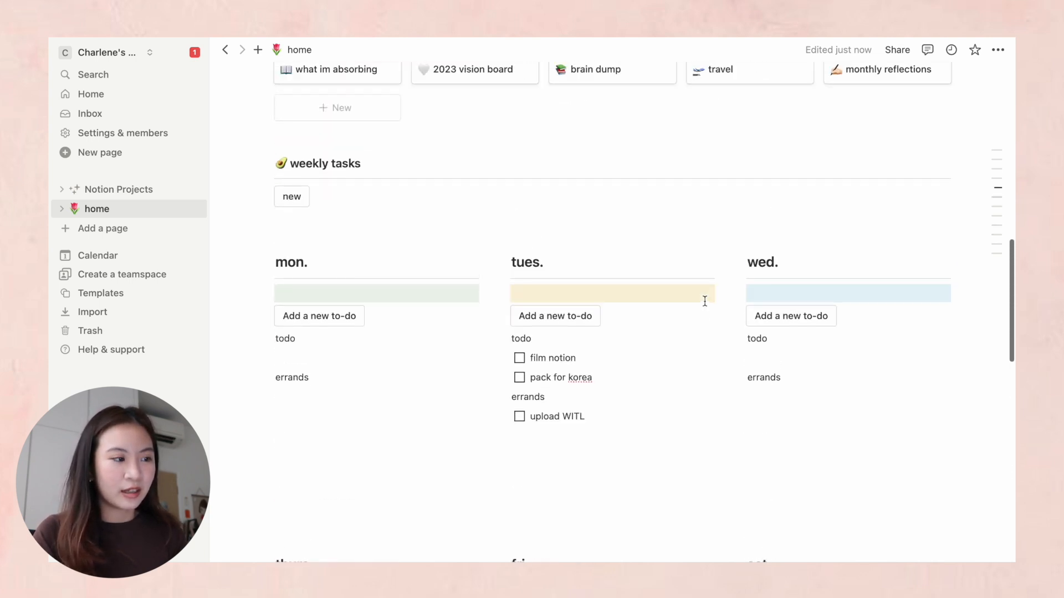
{"action": "scroll", "coordinate": [705, 301], "scroll_direction": "down", "scroll_amount": 5}
{"action": "scroll", "coordinate": [499, 150], "scroll_direction": "up", "scroll_amount": 5}
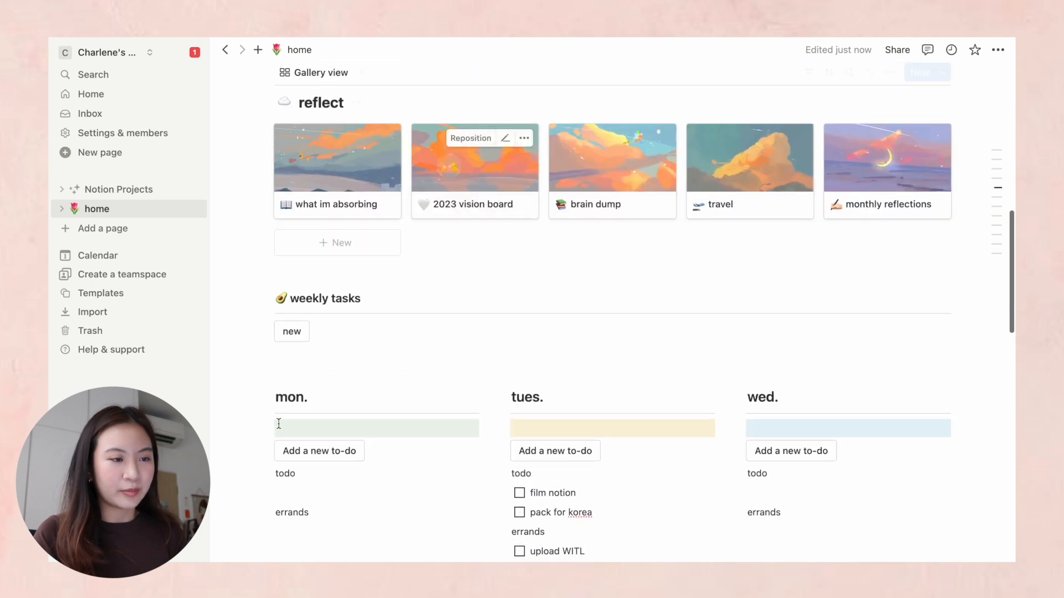
{"action": "scroll", "coordinate": [420, 238], "scroll_direction": "down", "scroll_amount": 5}
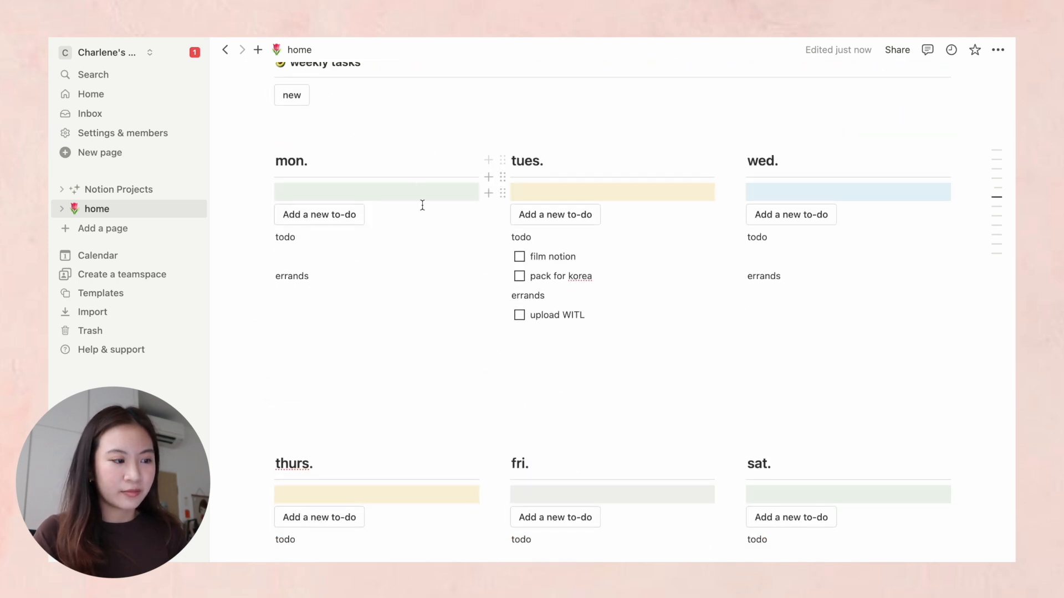
{"action": "scroll", "coordinate": [639, 368], "scroll_direction": "down", "scroll_amount": 5}
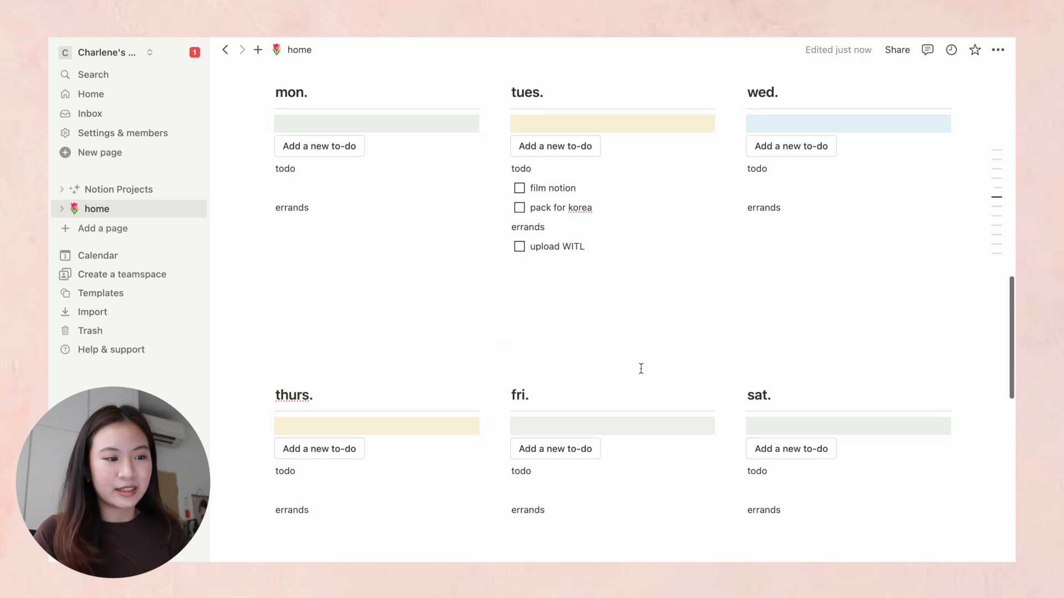
{"action": "scroll", "coordinate": [641, 368], "scroll_direction": "down", "scroll_amount": 8}
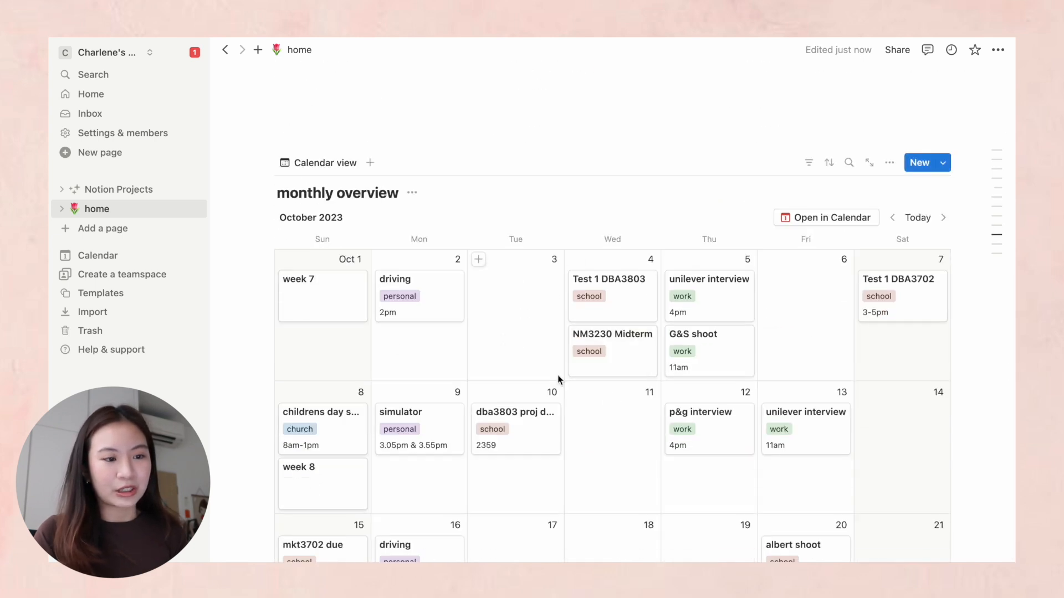
{"action": "scroll", "coordinate": [439, 347], "scroll_direction": "up", "scroll_amount": 1}
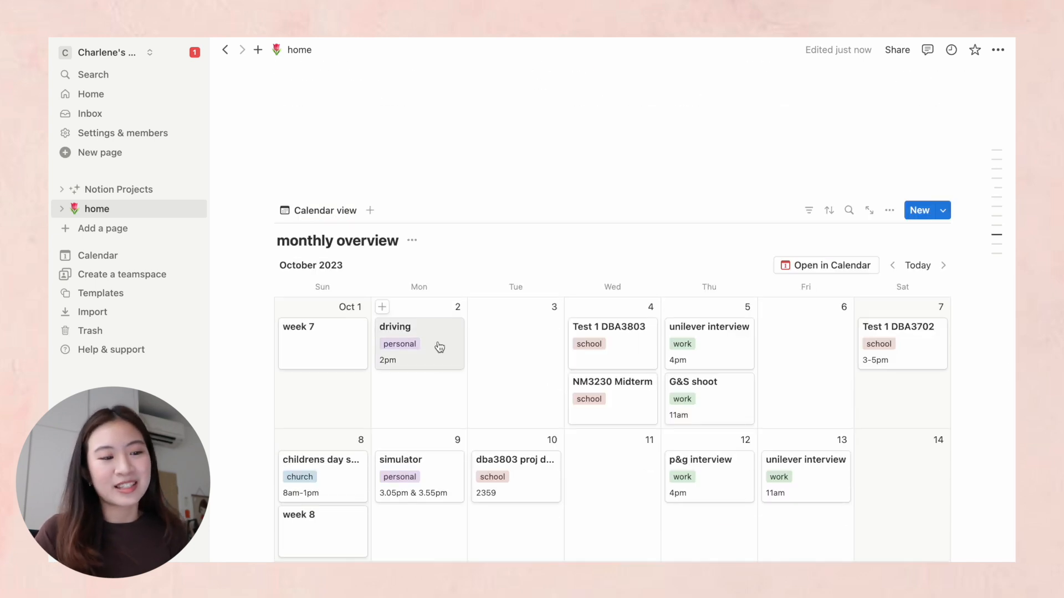
{"action": "scroll", "coordinate": [439, 347], "scroll_direction": "up", "scroll_amount": 12}
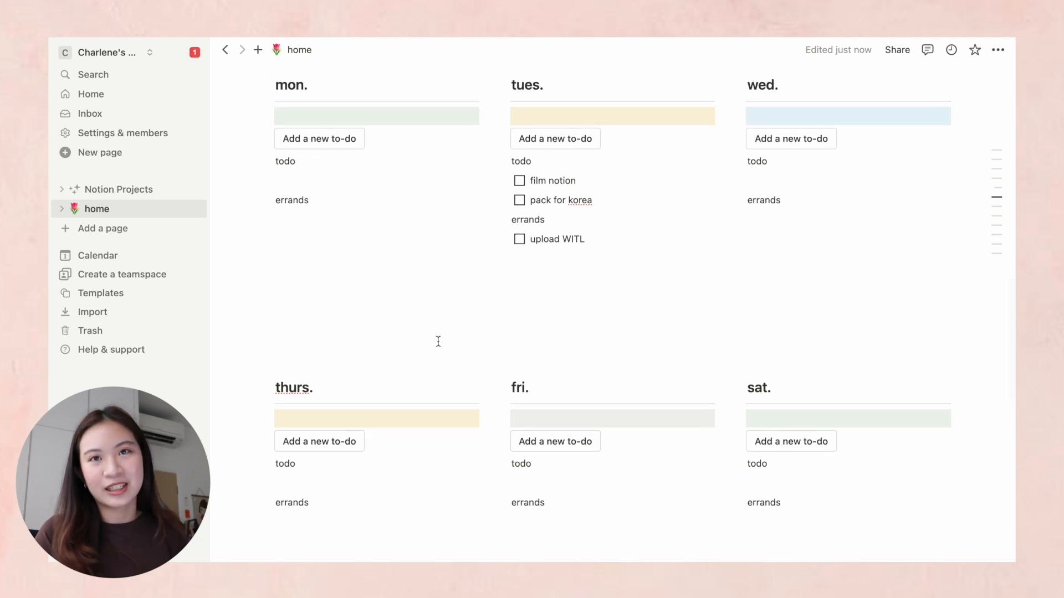
{"action": "scroll", "coordinate": [438, 341], "scroll_direction": "down", "scroll_amount": 12}
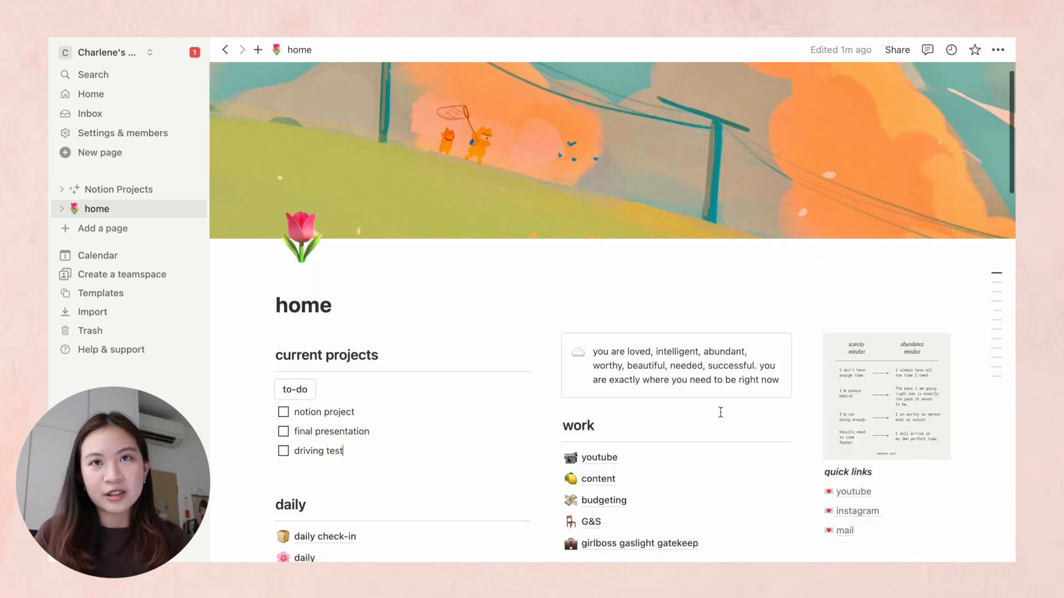
Step: Open the travel card from the reflect gallery and expand it to a full page
{"action": "scroll", "coordinate": [719, 410], "scroll_direction": "down", "scroll_amount": 10}
{"action": "scroll", "coordinate": [719, 411], "scroll_direction": "up", "scroll_amount": 5}
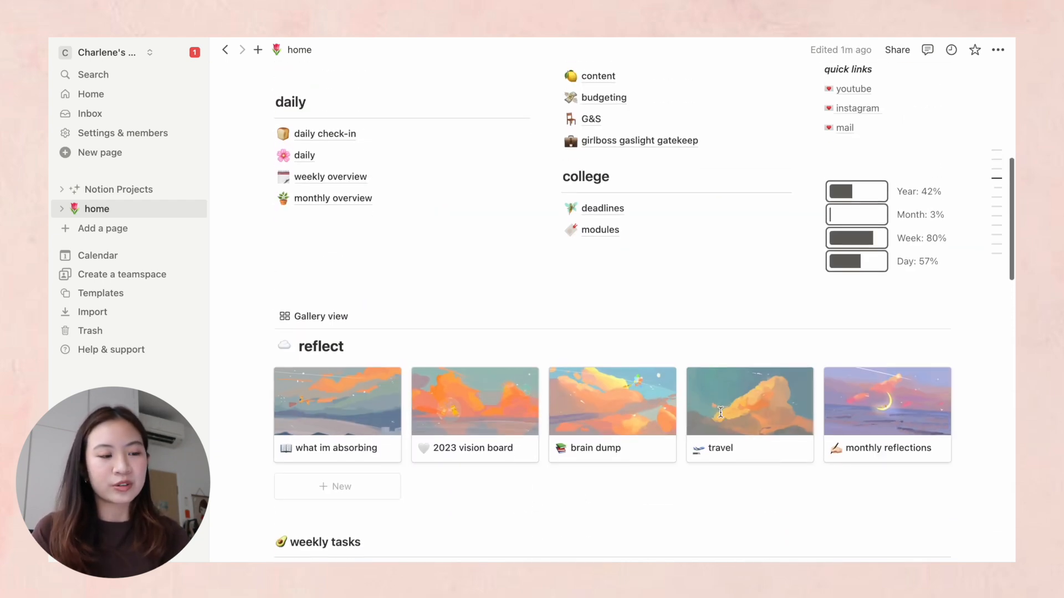
{"action": "scroll", "coordinate": [720, 412], "scroll_direction": "up", "scroll_amount": 1}
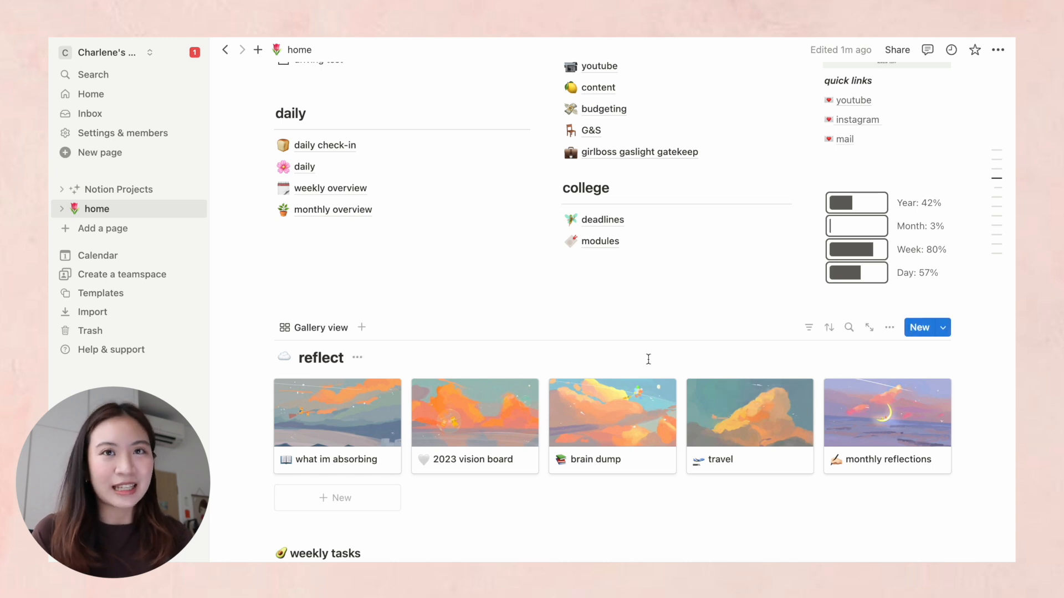
{"action": "scroll", "coordinate": [648, 359], "scroll_direction": "up", "scroll_amount": 3}
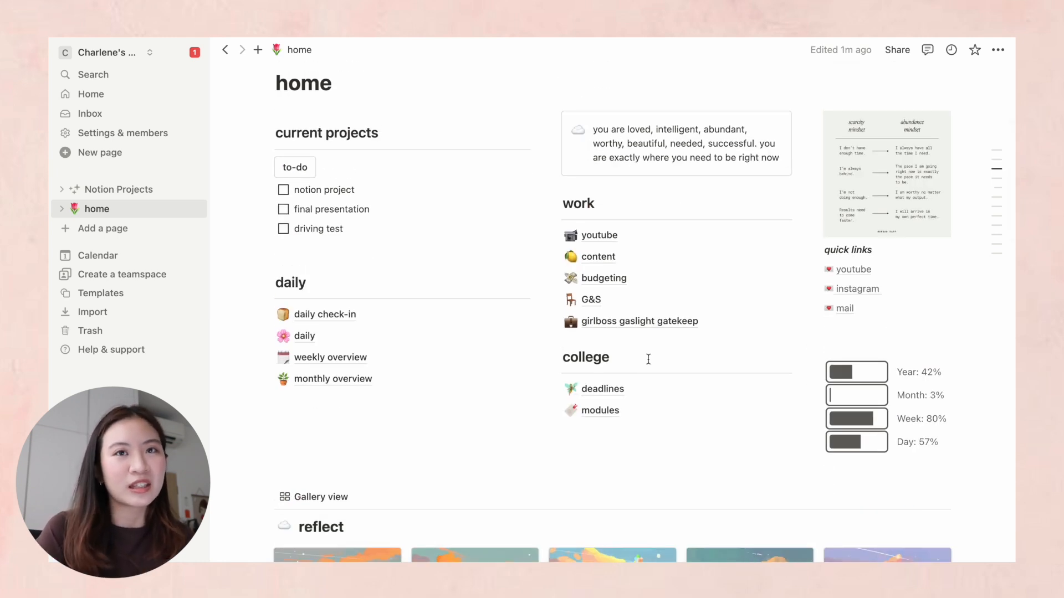
{"action": "scroll", "coordinate": [649, 359], "scroll_direction": "down", "scroll_amount": 4}
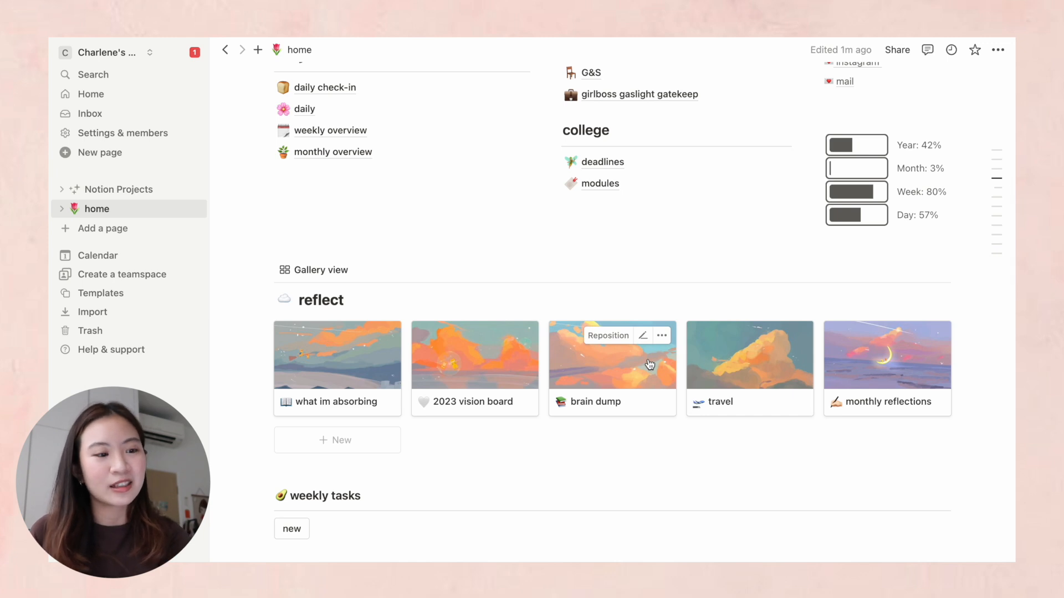
{"action": "left_click", "coordinate": [734, 412]}
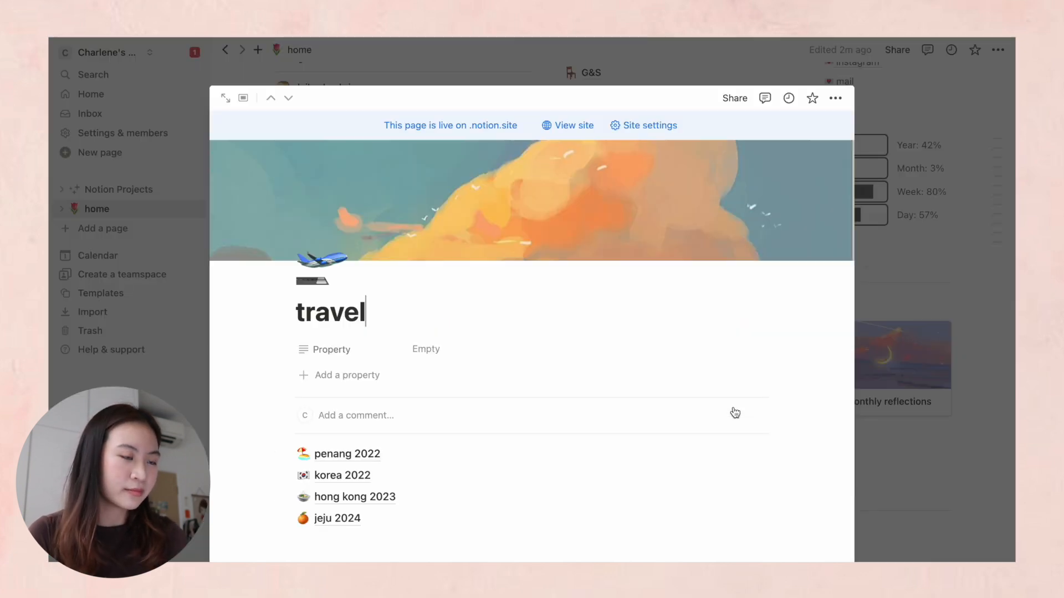
{"action": "left_click", "coordinate": [224, 100]}
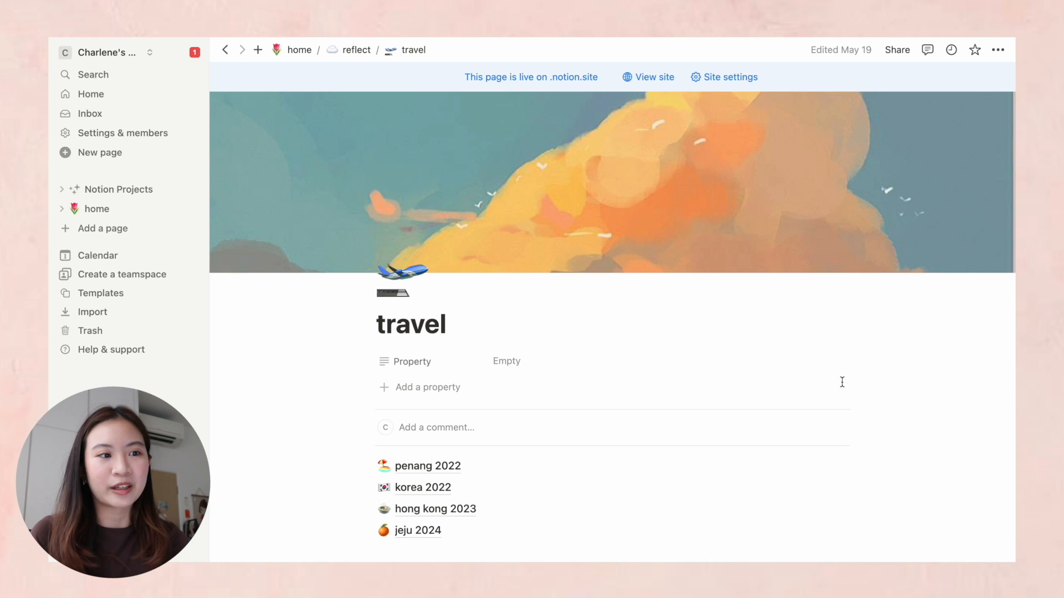
Step: Browse the gallery of cover images available for the travel page, leaving its cover as is
{"action": "mouse_move", "coordinate": [508, 193]}
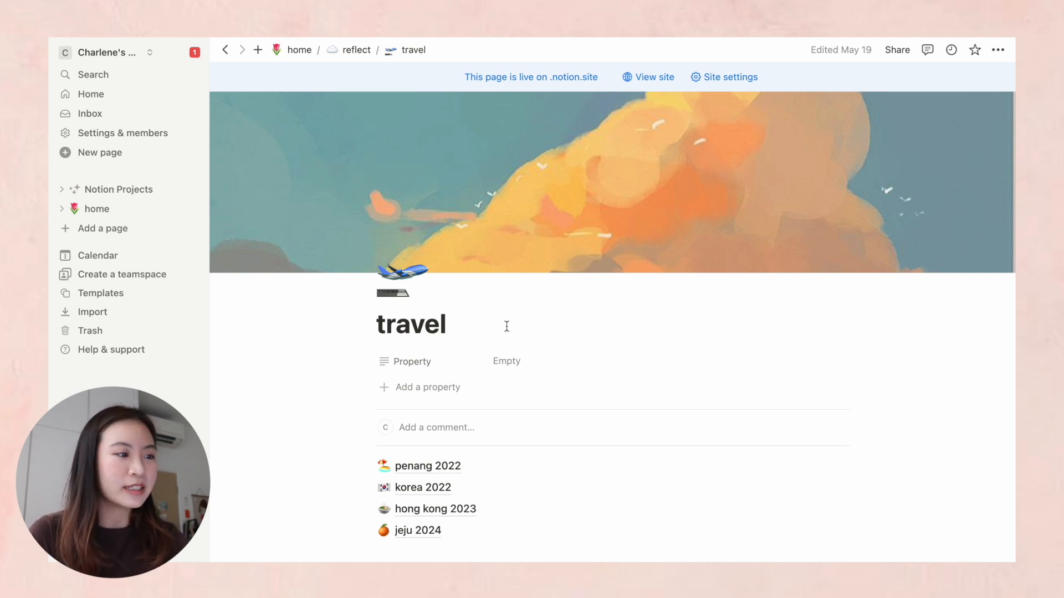
{"action": "scroll", "coordinate": [443, 433], "scroll_direction": "down", "scroll_amount": 3}
{"action": "scroll", "coordinate": [546, 323], "scroll_direction": "up", "scroll_amount": 3}
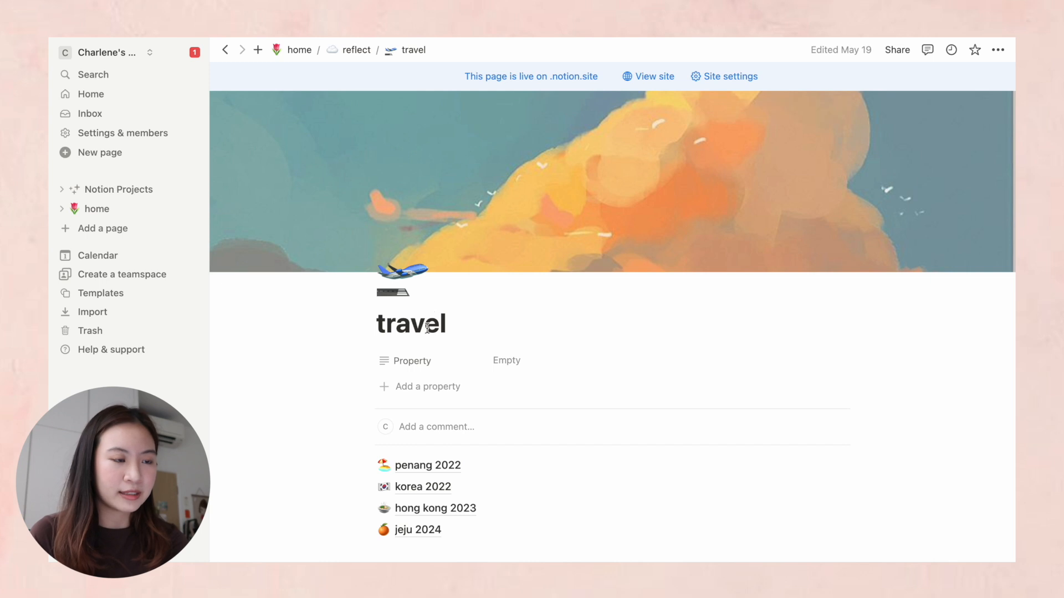
{"action": "left_click", "coordinate": [746, 109]}
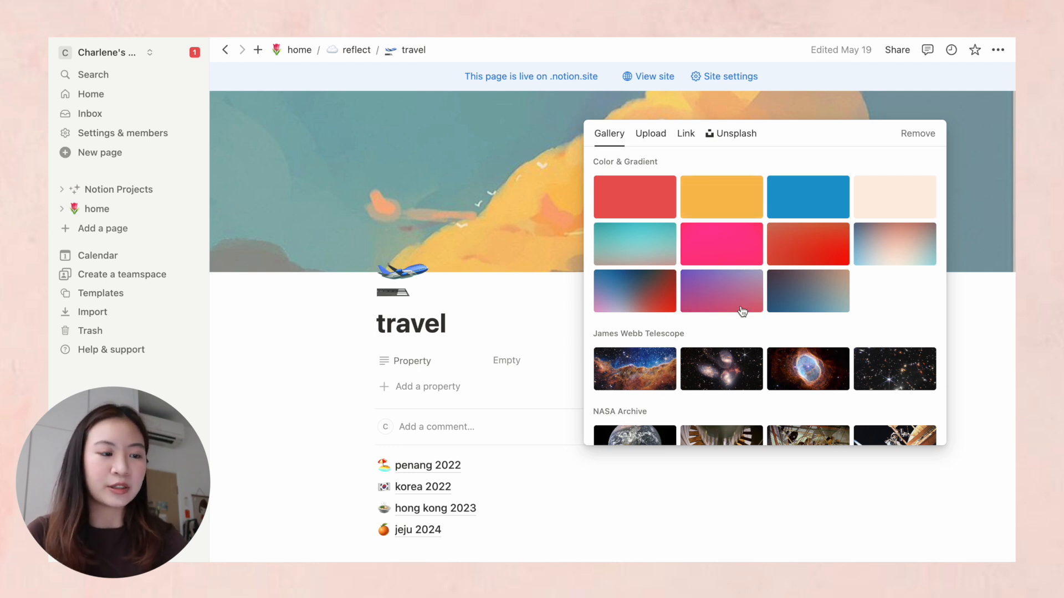
{"action": "scroll", "coordinate": [741, 309], "scroll_direction": "down", "scroll_amount": 4}
{"action": "scroll", "coordinate": [668, 277], "scroll_direction": "down", "scroll_amount": 5}
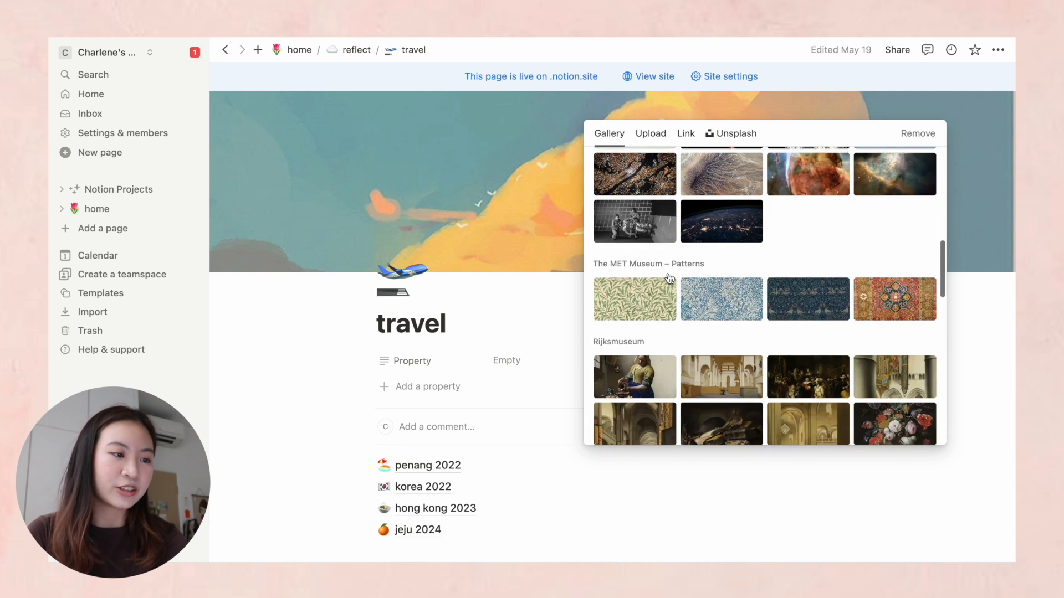
{"action": "left_click", "coordinate": [400, 285]}
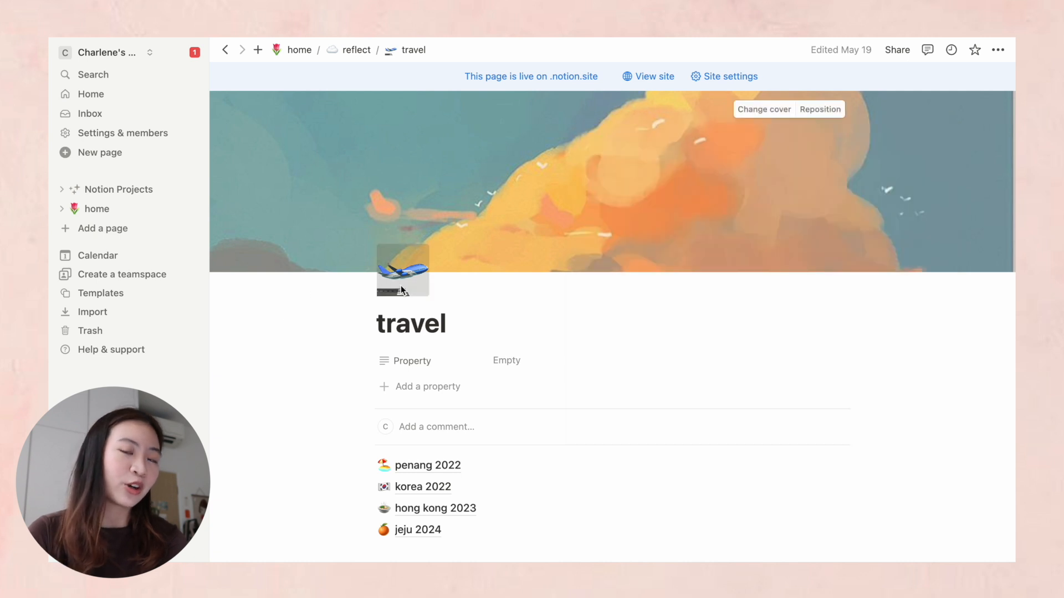
Step: View the emoji choices for the travel page's icon and close the picker without choosing one
{"action": "left_click", "coordinate": [400, 285]}
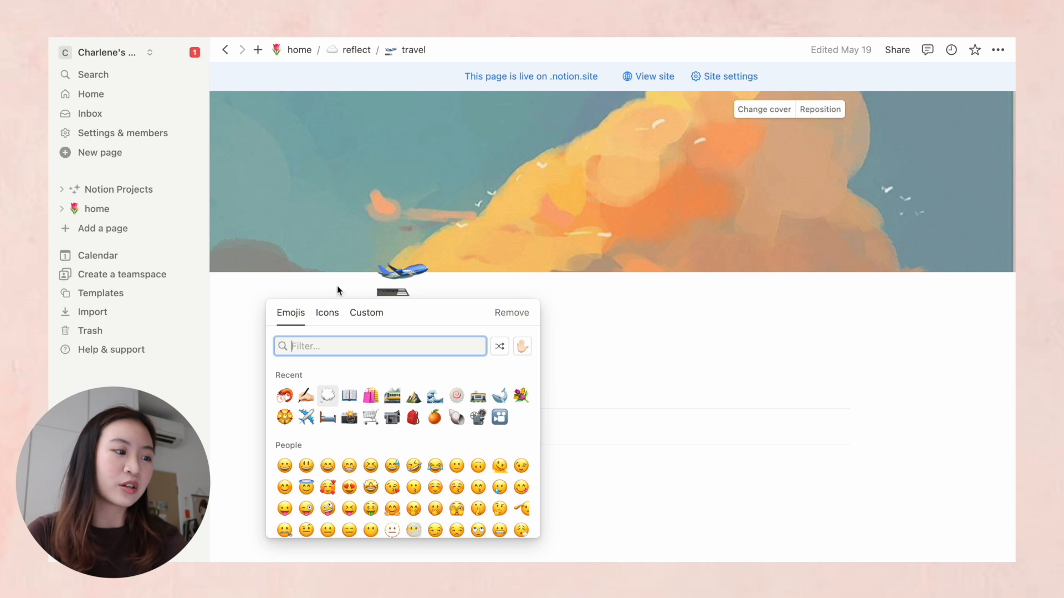
{"action": "left_click", "coordinate": [245, 342]}
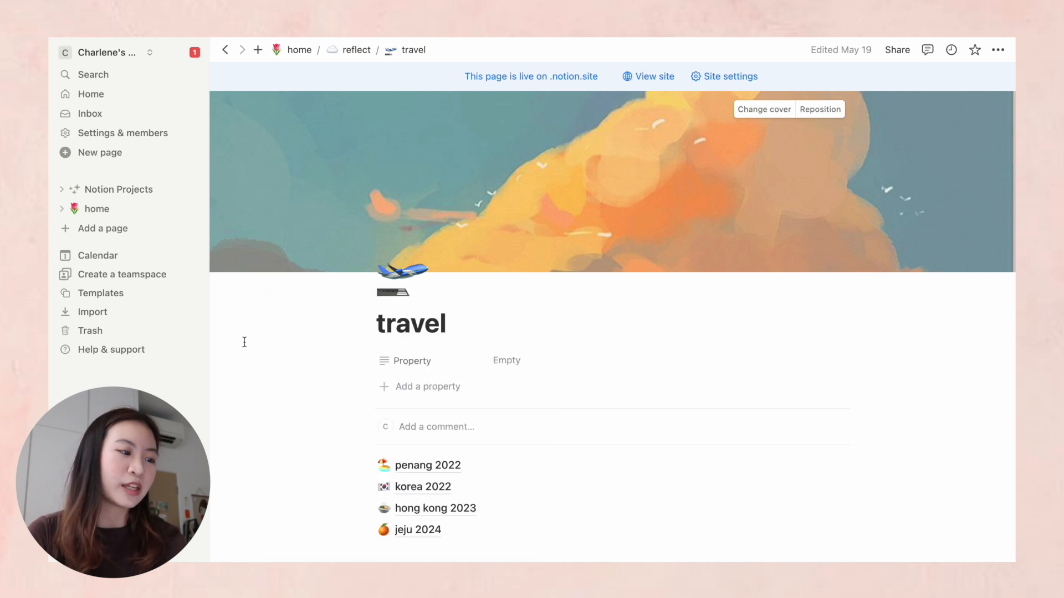
{"action": "left_click", "coordinate": [466, 328]}
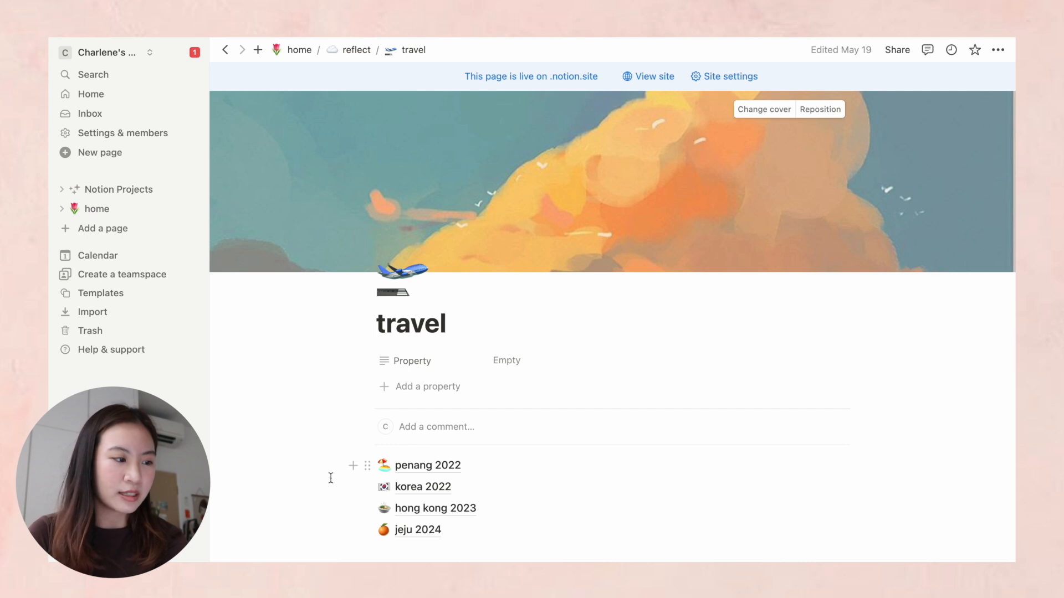
Step: Preview the trip pages listed on the travel page and open jeju 2024
{"action": "scroll", "coordinate": [384, 457], "scroll_direction": "down", "scroll_amount": 2}
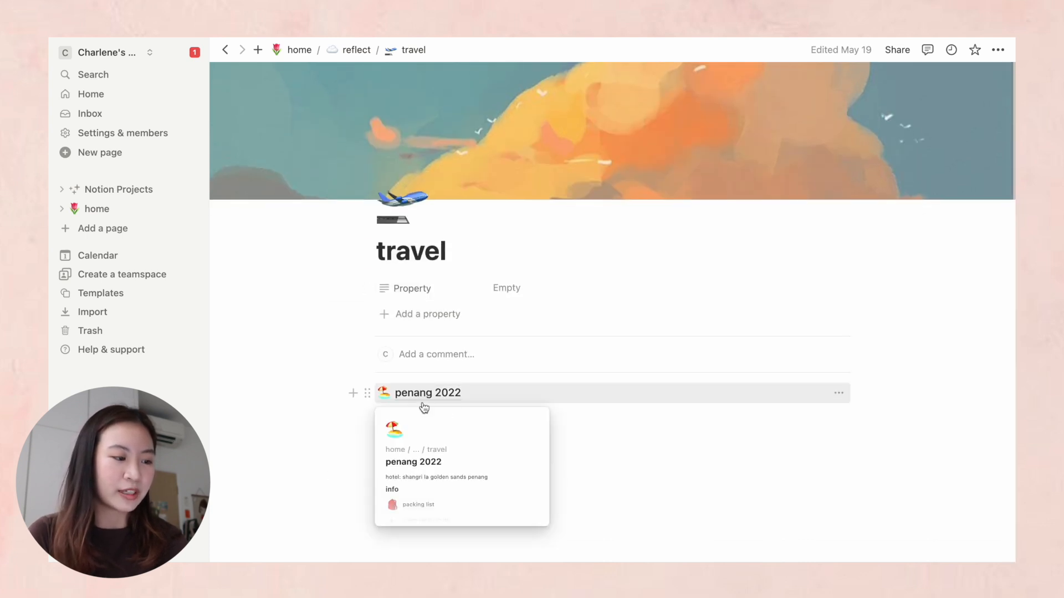
{"action": "mouse_move", "coordinate": [420, 399]}
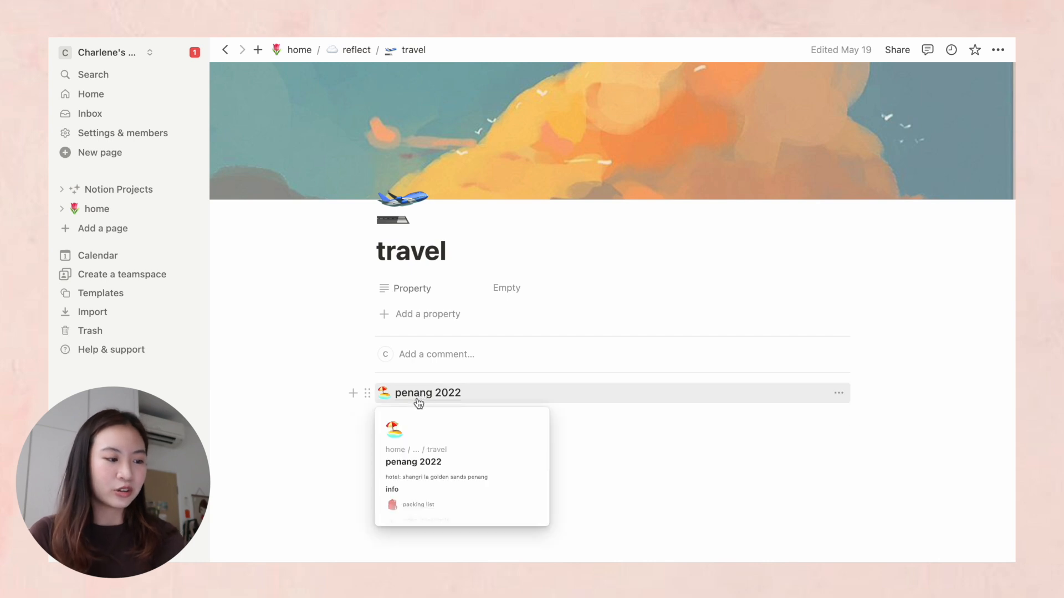
{"action": "scroll", "coordinate": [422, 443], "scroll_direction": "up", "scroll_amount": 1}
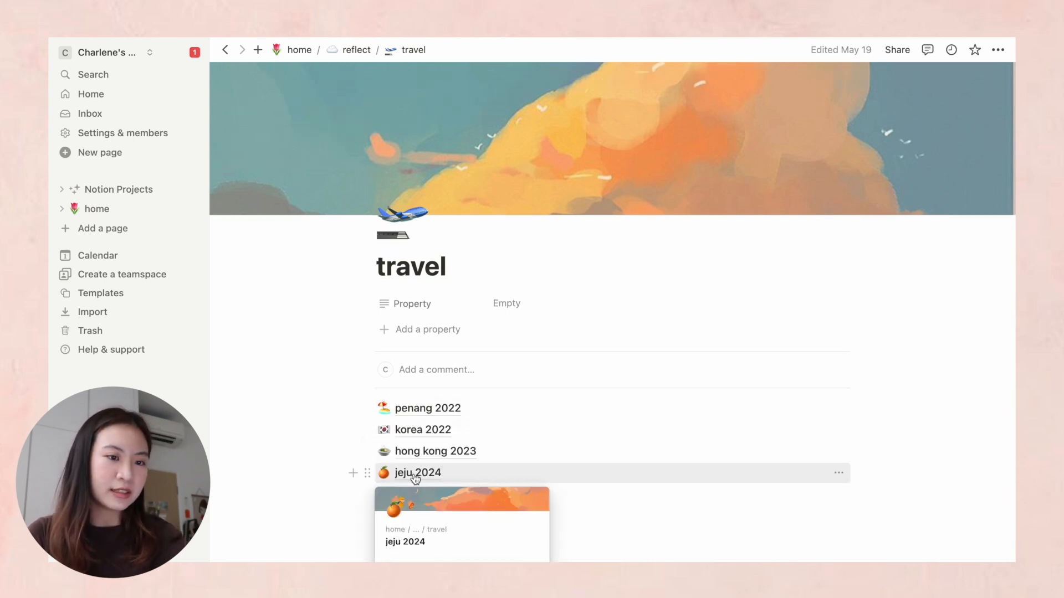
{"action": "left_click", "coordinate": [413, 476]}
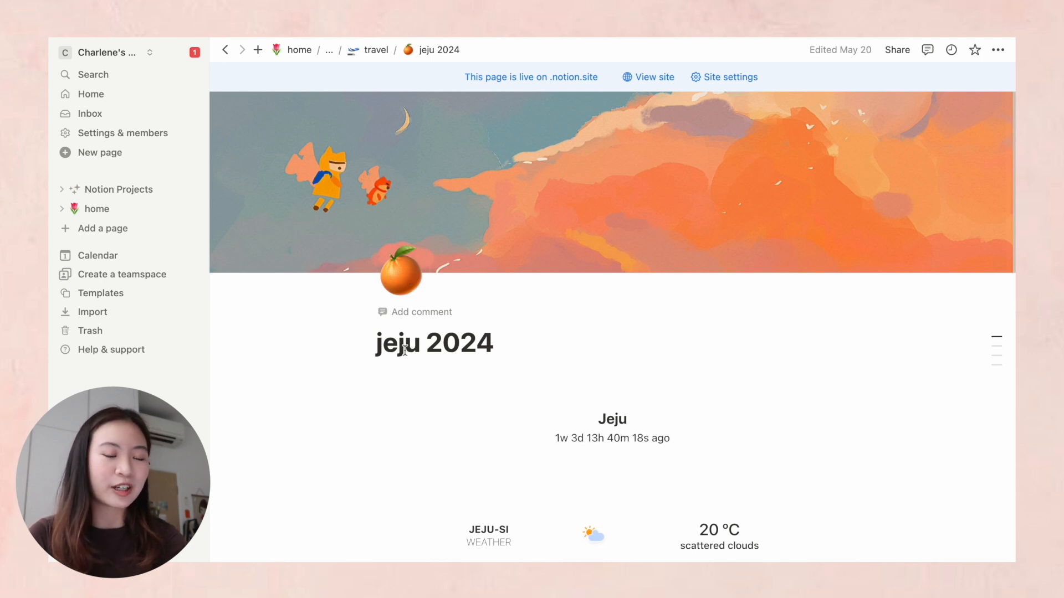
Step: Look over the countdown and weather forecast widgets on the jeju 2024 page
{"action": "key", "text": "Return"}
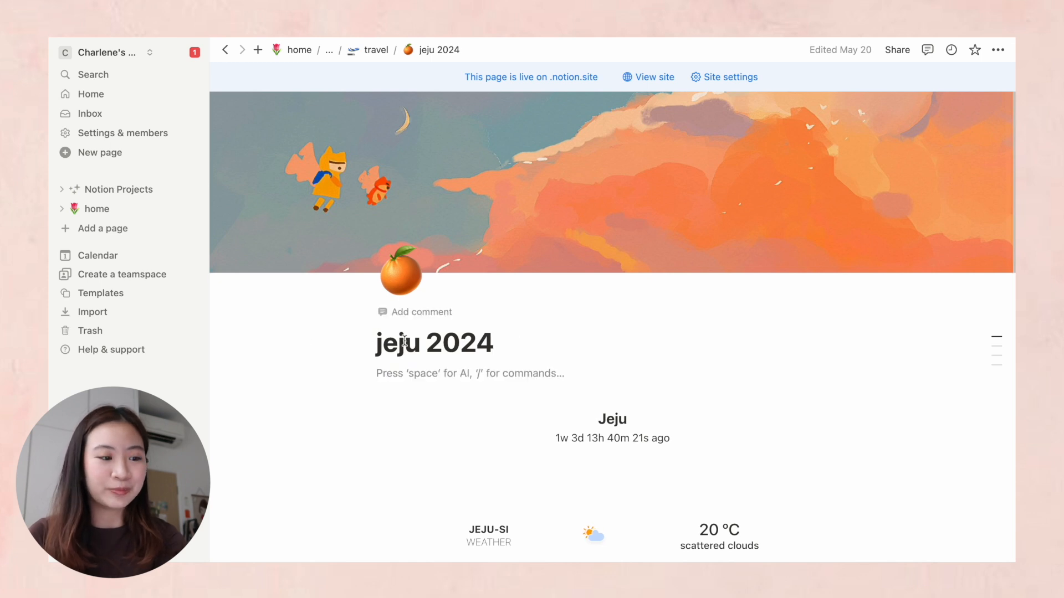
{"action": "scroll", "coordinate": [522, 402], "scroll_direction": "down", "scroll_amount": 1}
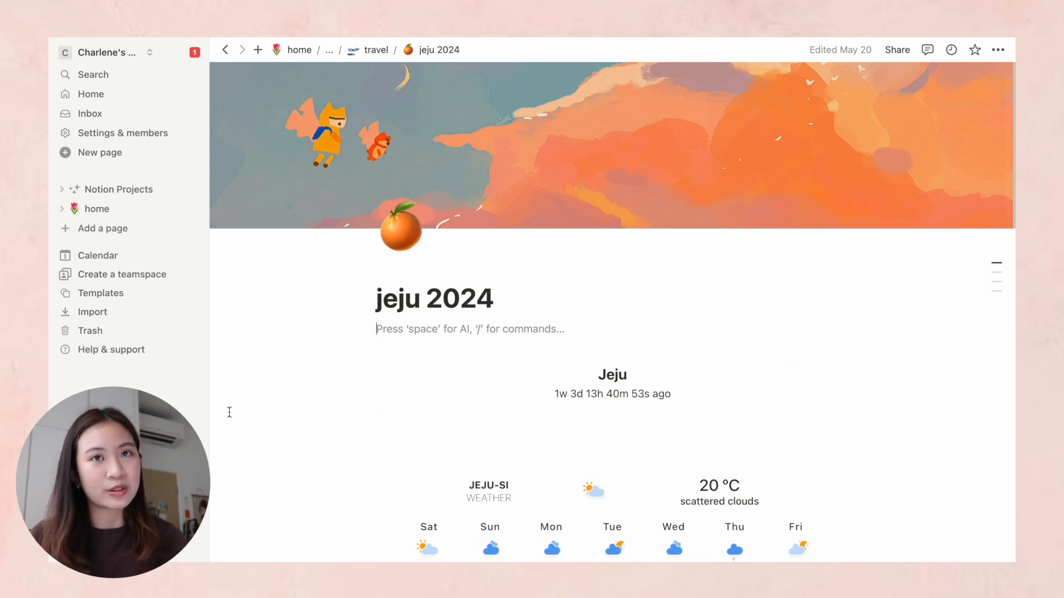
{"action": "scroll", "coordinate": [637, 377], "scroll_direction": "down", "scroll_amount": 3}
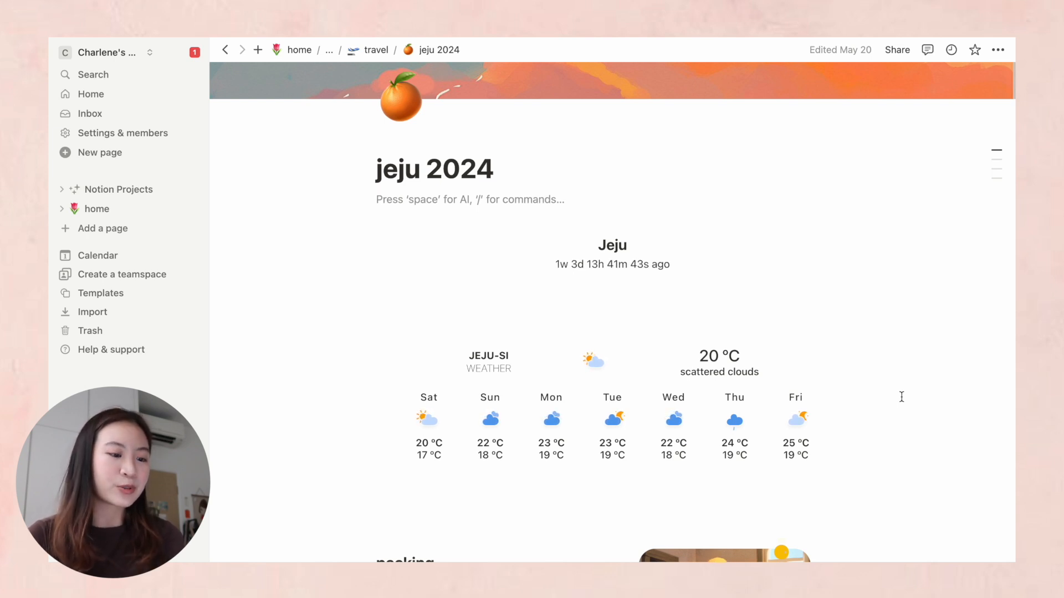
Step: Look over the packing, planning and travel logistics sections of the jeju 2024 page
{"action": "scroll", "coordinate": [902, 397], "scroll_direction": "down", "scroll_amount": 10}
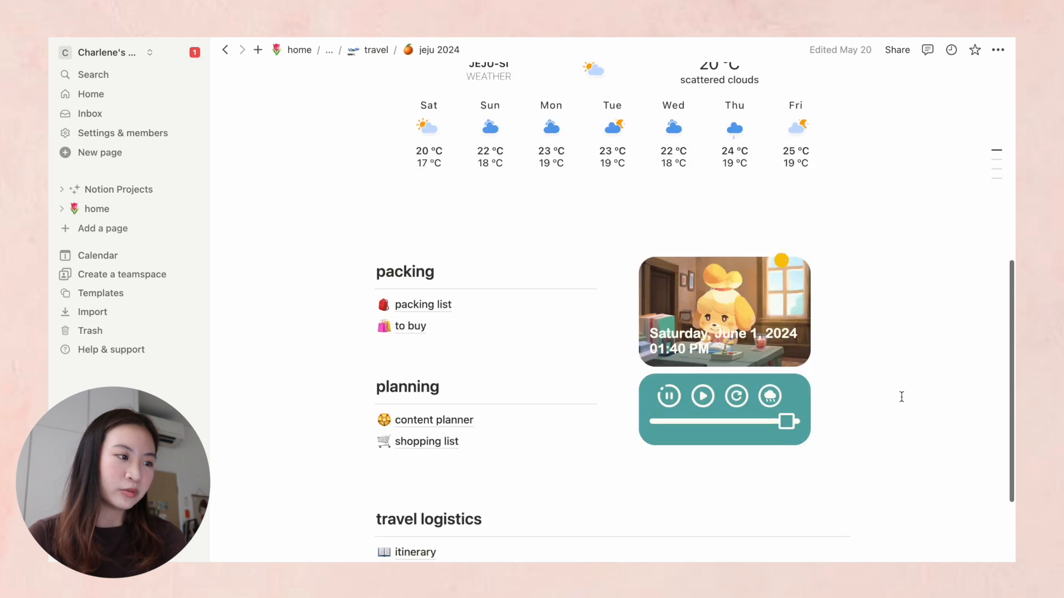
{"action": "scroll", "coordinate": [901, 397], "scroll_direction": "up", "scroll_amount": 3}
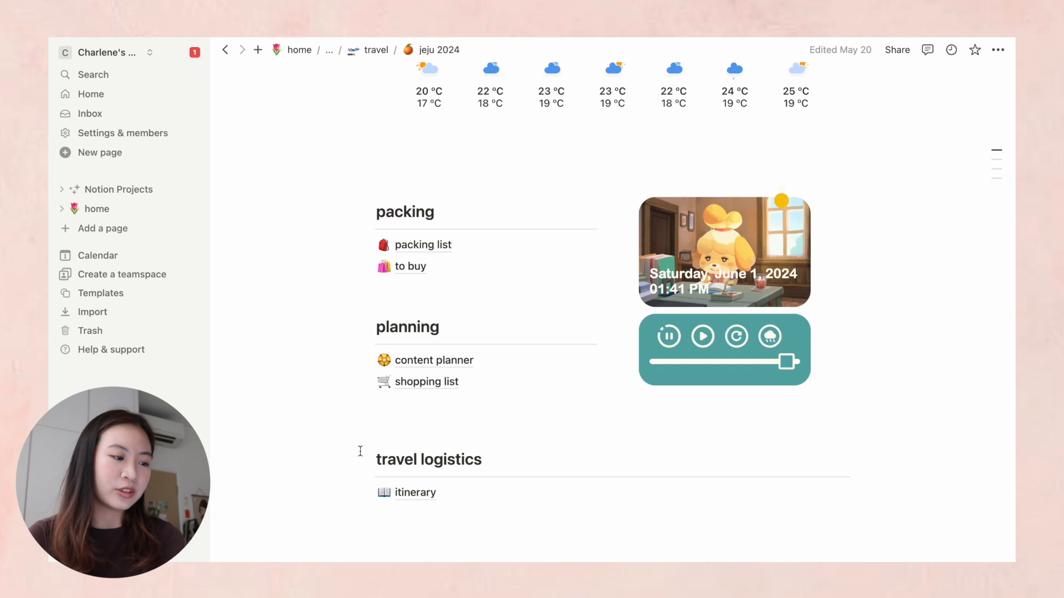
{"action": "scroll", "coordinate": [389, 465], "scroll_direction": "down", "scroll_amount": 3}
{"action": "scroll", "coordinate": [394, 498], "scroll_direction": "up", "scroll_amount": 4}
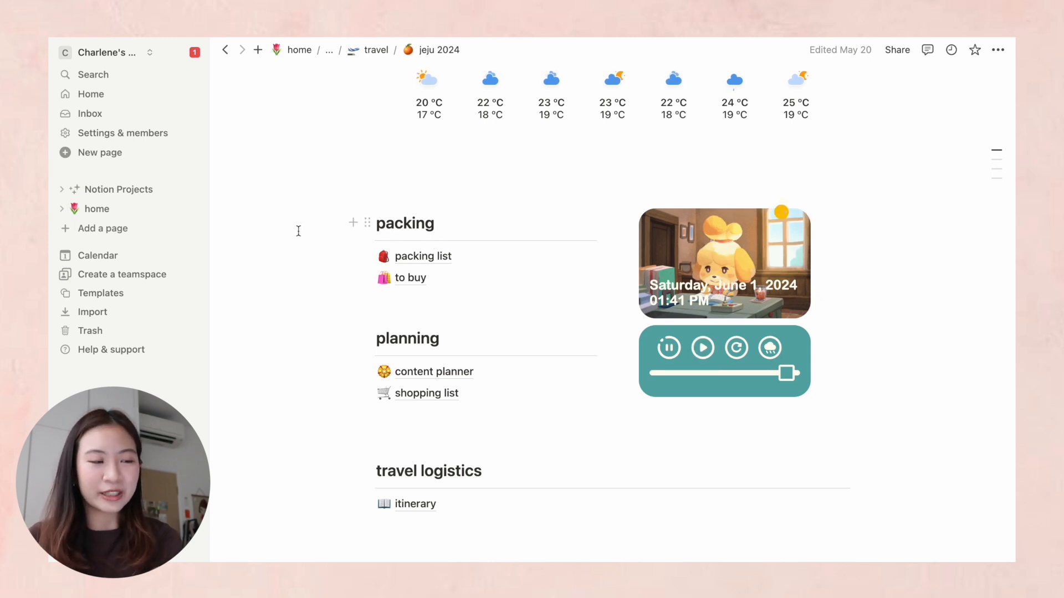
Step: Open the packing list page and look through the clothes planned for each day
{"action": "left_click", "coordinate": [422, 258]}
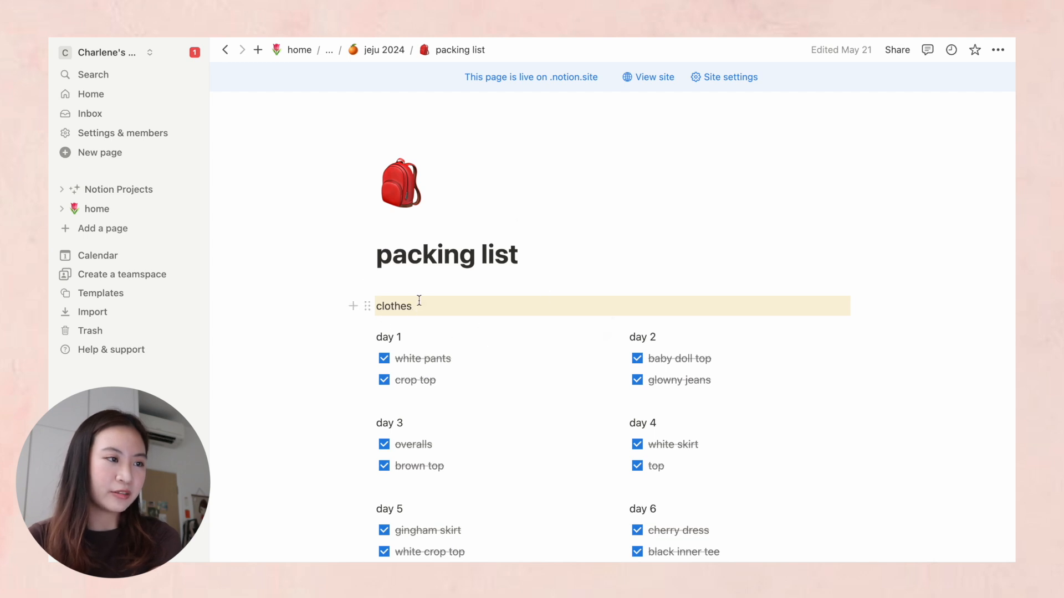
{"action": "scroll", "coordinate": [483, 359], "scroll_direction": "down", "scroll_amount": 3}
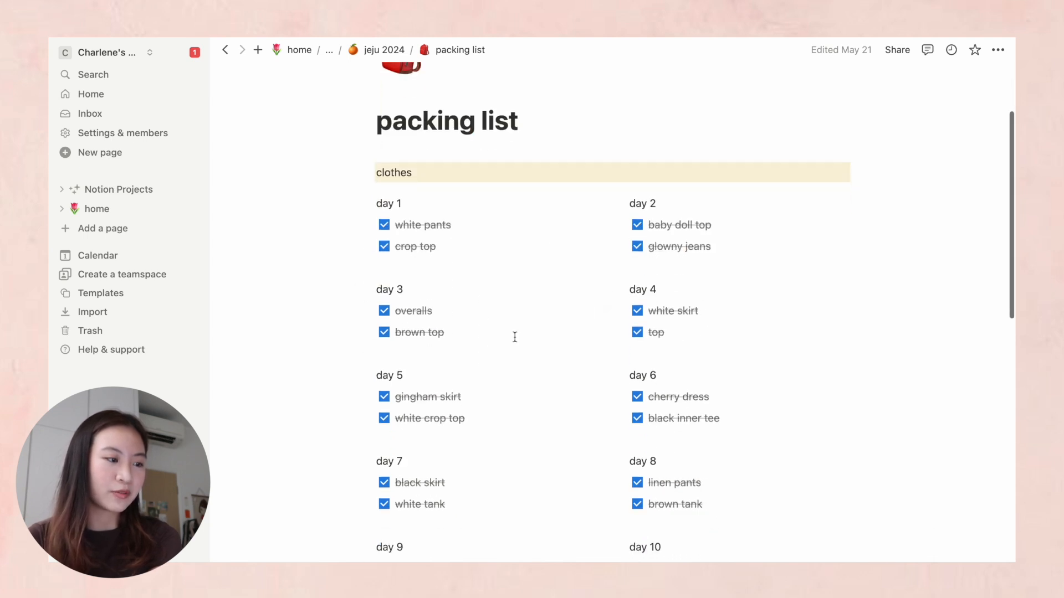
{"action": "scroll", "coordinate": [453, 209], "scroll_direction": "up", "scroll_amount": 2}
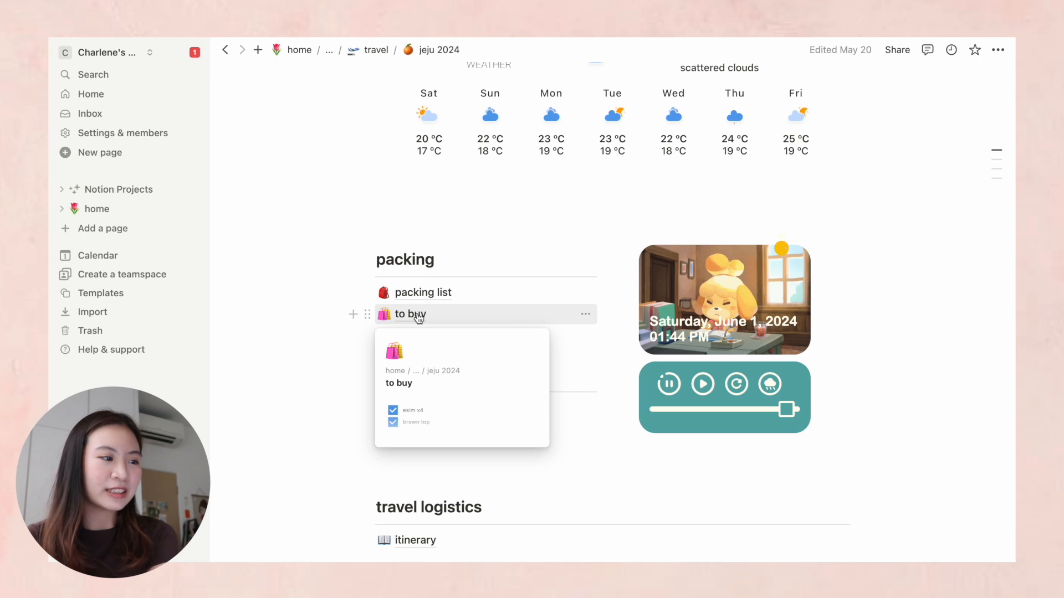
Step: View the to buy page, return to jeju 2024 and open the content planner
{"action": "left_click", "coordinate": [419, 316]}
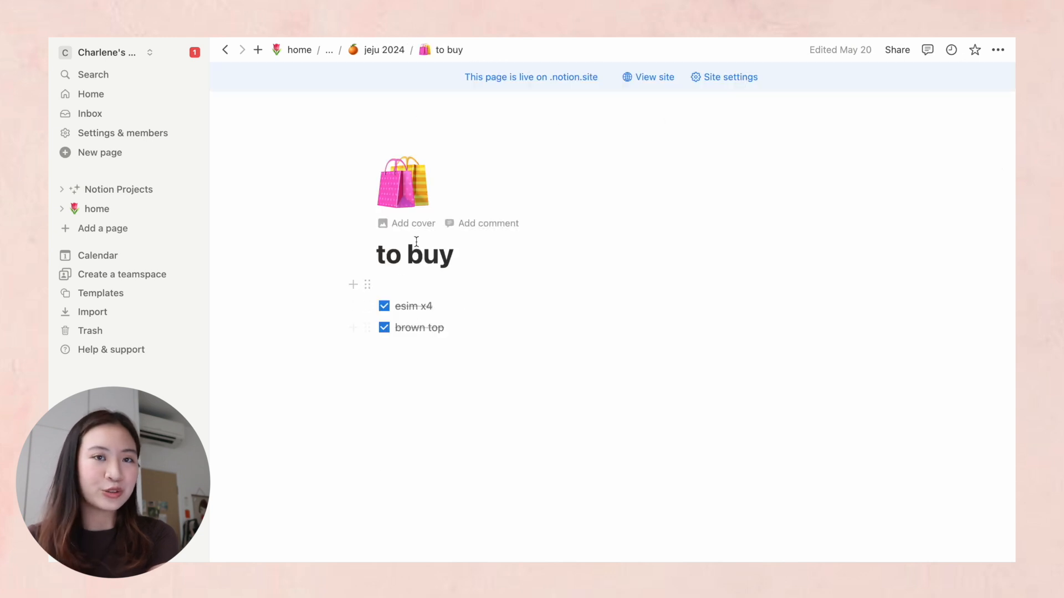
{"action": "left_click", "coordinate": [383, 50]}
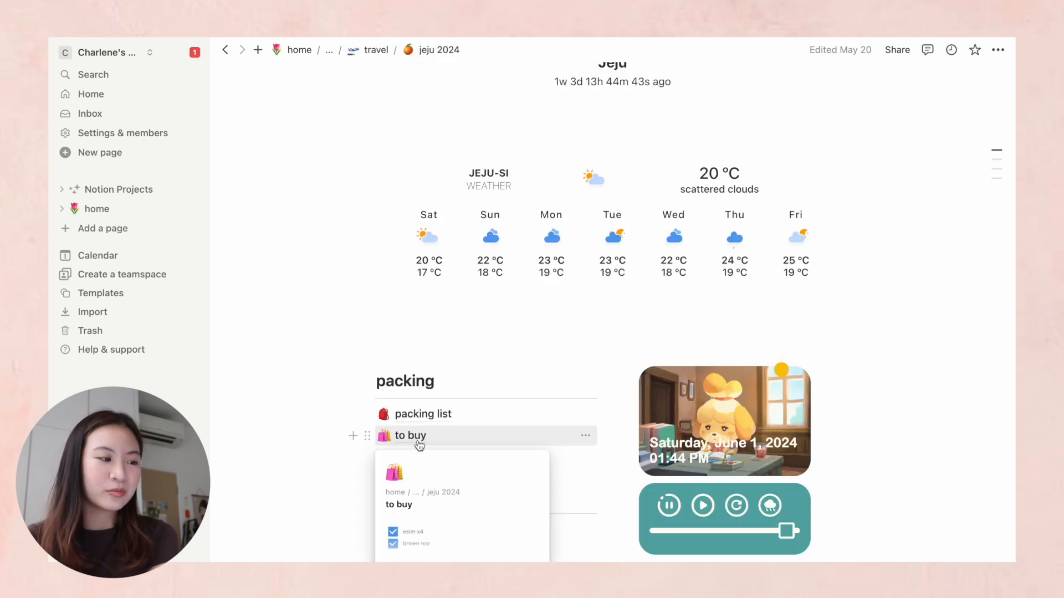
{"action": "left_click", "coordinate": [418, 438]}
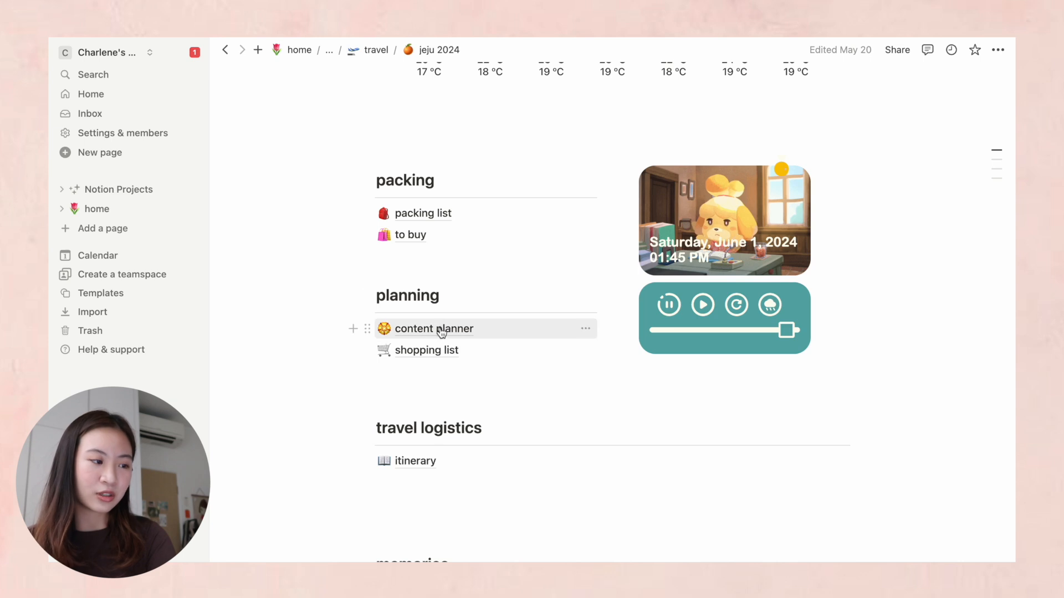
{"action": "mouse_move", "coordinate": [435, 336]}
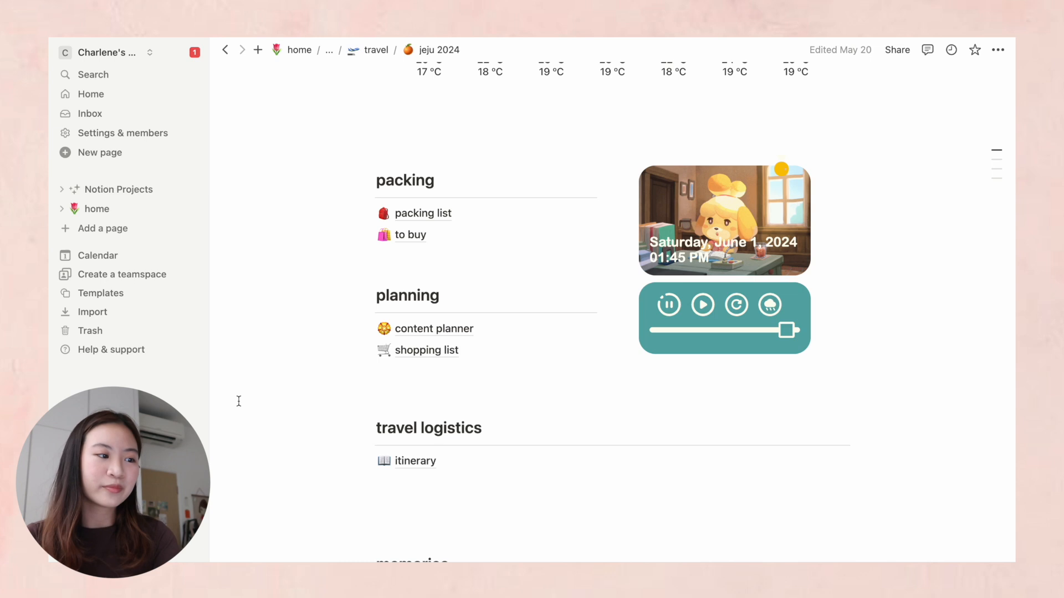
{"action": "left_click", "coordinate": [429, 329]}
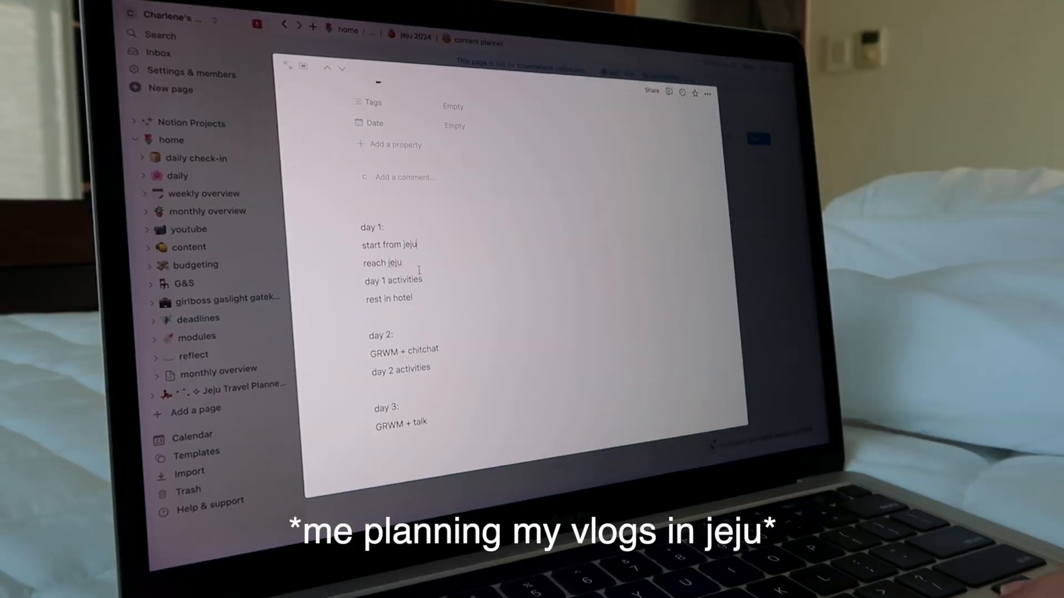
Step: In the day 1 notes, replace "reach jeju" and "day 1 activities" with "noodles place and market, coffee" and "shopping and ebike"
{"action": "left_click", "coordinate": [418, 267]}
{"action": "key", "text": "BackSpace"}
{"action": "key", "text": "BackSpace"}
{"action": "key", "text": "BackSpace"}
{"action": "key", "text": "BackSpace"}
{"action": "key", "text": "BackSpace"}
{"action": "key", "text": "BackSpace"}
{"action": "key", "text": "BackSpace"}
{"action": "key", "text": "BackSpace"}
{"action": "key", "text": "BackSpace"}
{"action": "key", "text": "BackSpace"}
{"action": "key", "text": "BackSpace"}
{"action": "left_click_drag", "start_coordinate": [423, 260], "coordinate": [345, 262]}
{"action": "type", "text": "noodles place and market, coffee"}
{"action": "key", "text": "Return"}
{"action": "type", "text": "shopping and ebike"}
Step: Replace the "rest in hotel" line under day 1 with "sunset"
{"action": "left_click", "coordinate": [413, 296]}
{"action": "key", "text": "BackSpace"}
{"action": "key", "text": "BackSpace"}
{"action": "key", "text": "BackSpace"}
{"action": "key", "text": "BackSpace"}
{"action": "key", "text": "BackSpace"}
{"action": "key", "text": "BackSpace"}
{"action": "key", "text": "BackSpace"}
{"action": "key", "text": "BackSpace"}
{"action": "key", "text": "BackSpace"}
{"action": "key", "text": "BackSpace"}
{"action": "key", "text": "BackSpace"}
{"action": "key", "text": "BackSpace"}
{"action": "key", "text": "BackSpace"}
{"action": "type", "text": "sunset"}
Step: Append "+ unboxing smiskis + mini haul" to the "GRWM + chitchat" line under day 2
{"action": "scroll", "coordinate": [471, 249], "scroll_direction": "down", "scroll_amount": 3}
{"action": "left_click", "coordinate": [465, 238]}
{"action": "type", "text": "+ unboxing smiskis"}
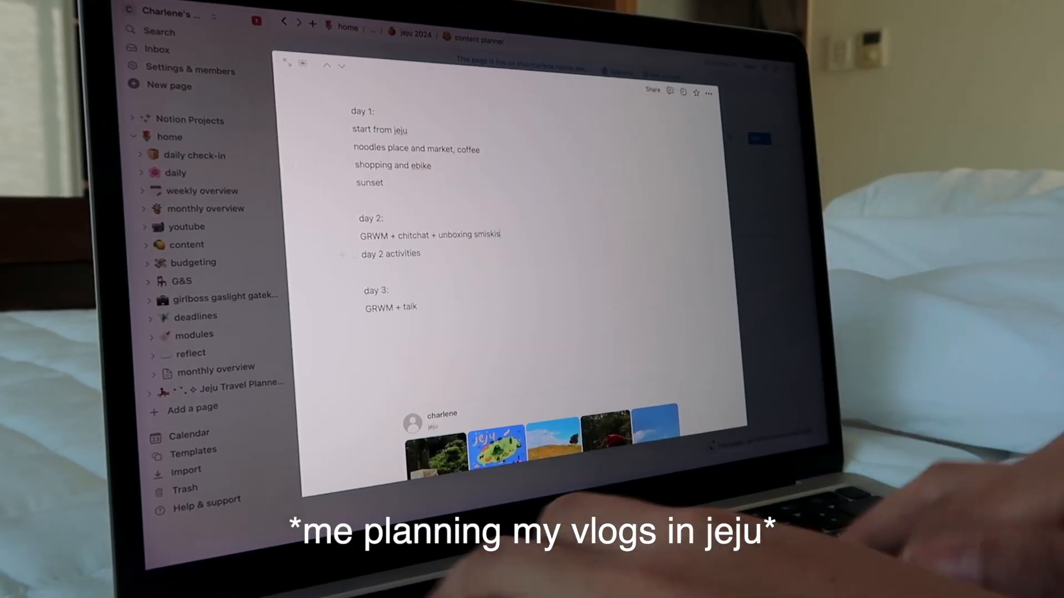
{"action": "type", "text": " + mini haul"}
Step: Replace "day 2 activities" with four lines: "nolman lunch", "cafes", "alpacca" and "cafe + dinner"
{"action": "left_click_drag", "start_coordinate": [432, 253], "coordinate": [361, 255]}
{"action": "type", "text": "nolman lunch"}
{"action": "key", "text": "Return"}
{"action": "type", "text": "cafes"}
{"action": "key", "text": "Return"}
{"action": "type", "text": "alpacca"}
{"action": "key", "text": "Return"}
{"action": "type", "text": "cafe + dinner"}
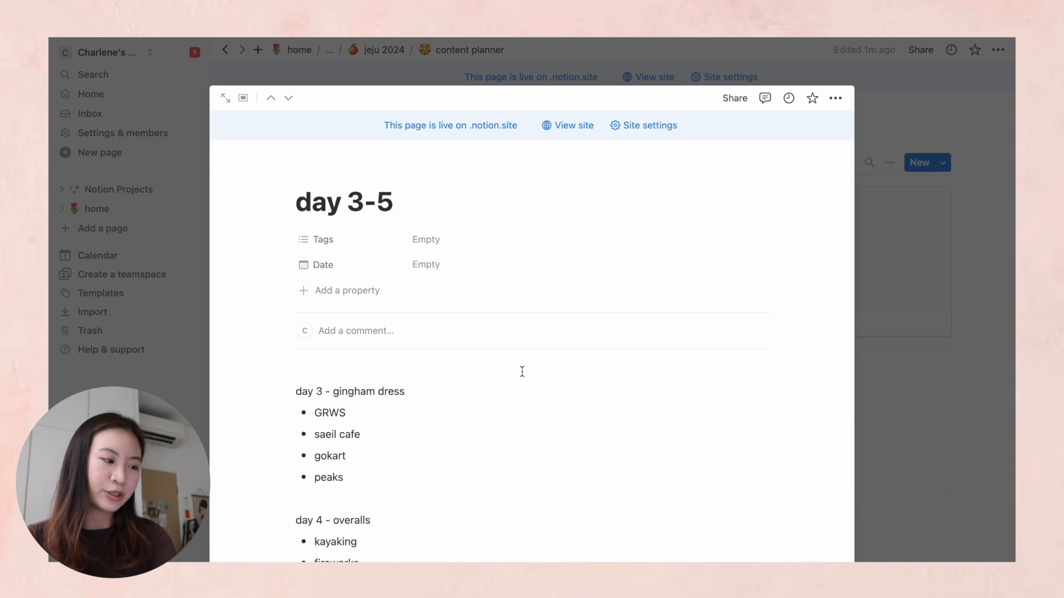
Step: Review the notes on the day 3-5 page and close it to return to the content planner gallery
{"action": "scroll", "coordinate": [522, 371], "scroll_direction": "down", "scroll_amount": 3}
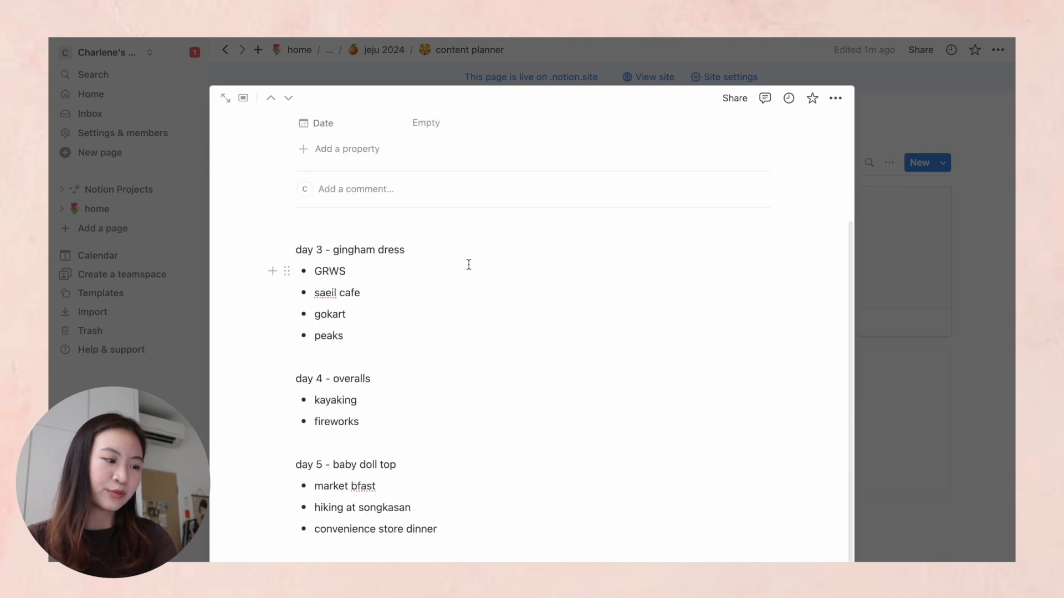
{"action": "scroll", "coordinate": [479, 264], "scroll_direction": "up", "scroll_amount": 1}
{"action": "left_click", "coordinate": [937, 427]}
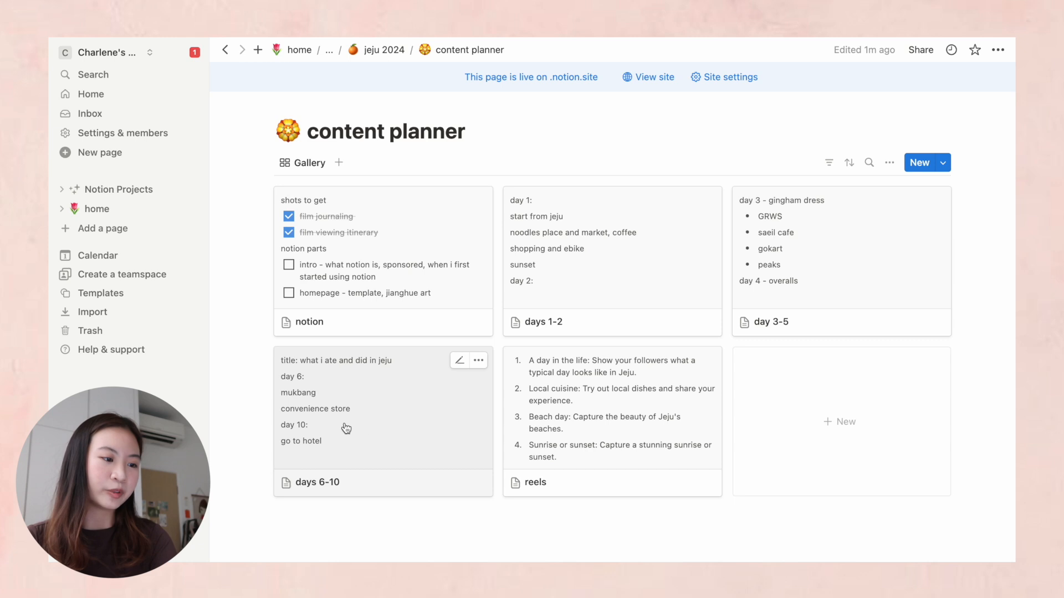
Step: Open the reels page and ask AI below the existing list to "brainstorm instagram reel ideas for a trip to jeju"
{"action": "left_click", "coordinate": [576, 457]}
{"action": "left_click", "coordinate": [608, 480]}
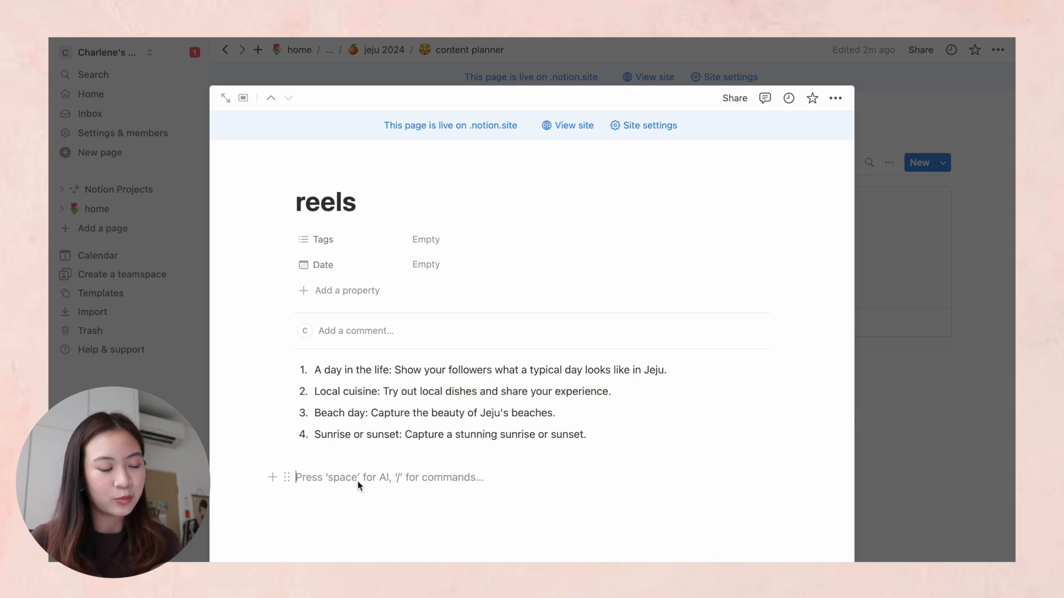
{"action": "key", "text": "space"}
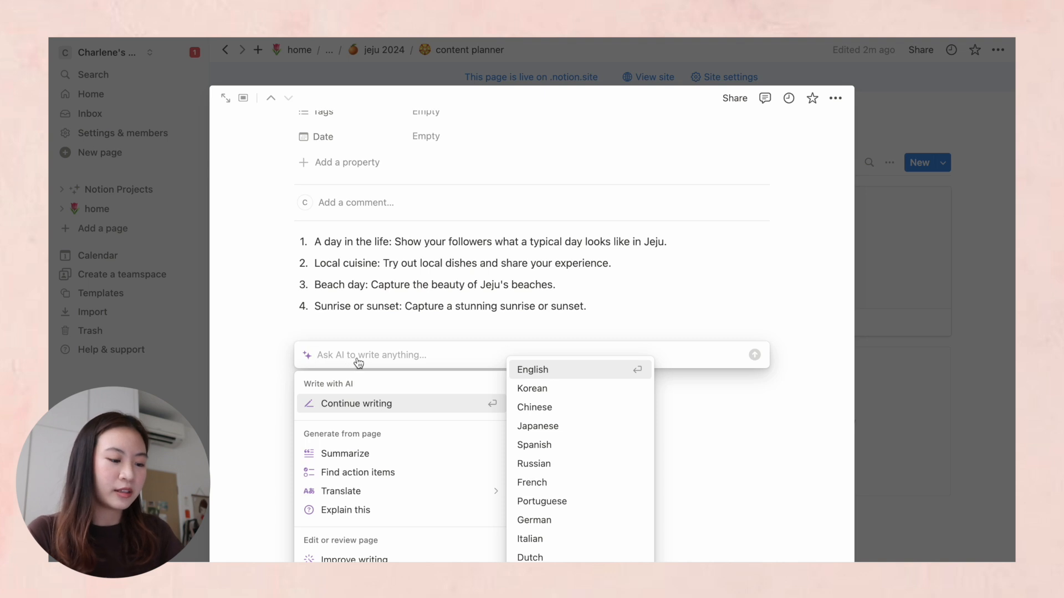
{"action": "type", "text": "brai"}
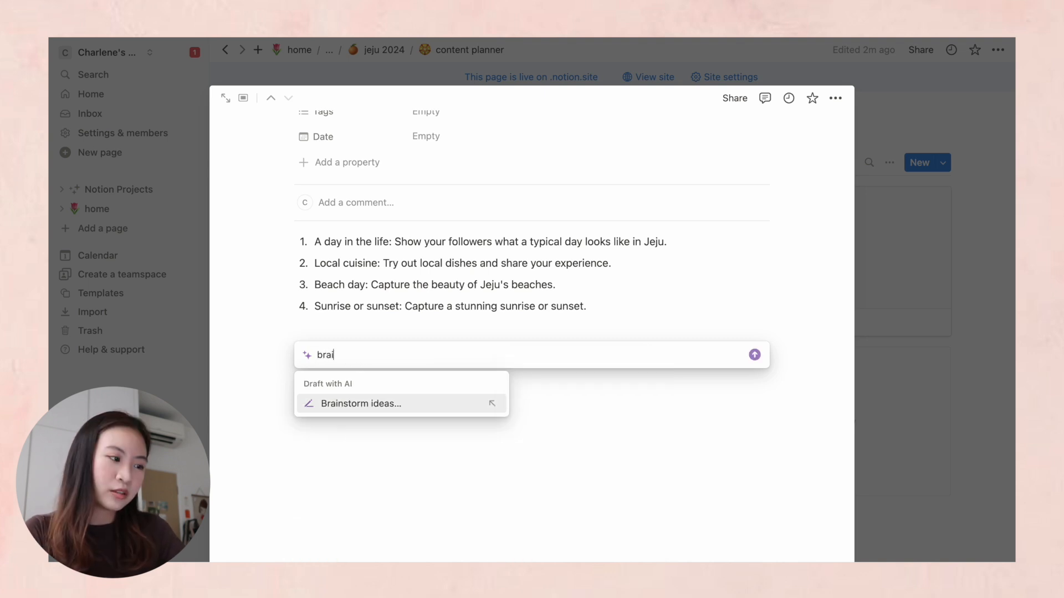
{"action": "type", "text": "nstorm reel"}
{"action": "key", "text": "BackSpace"}
{"action": "type", "text": "in"}
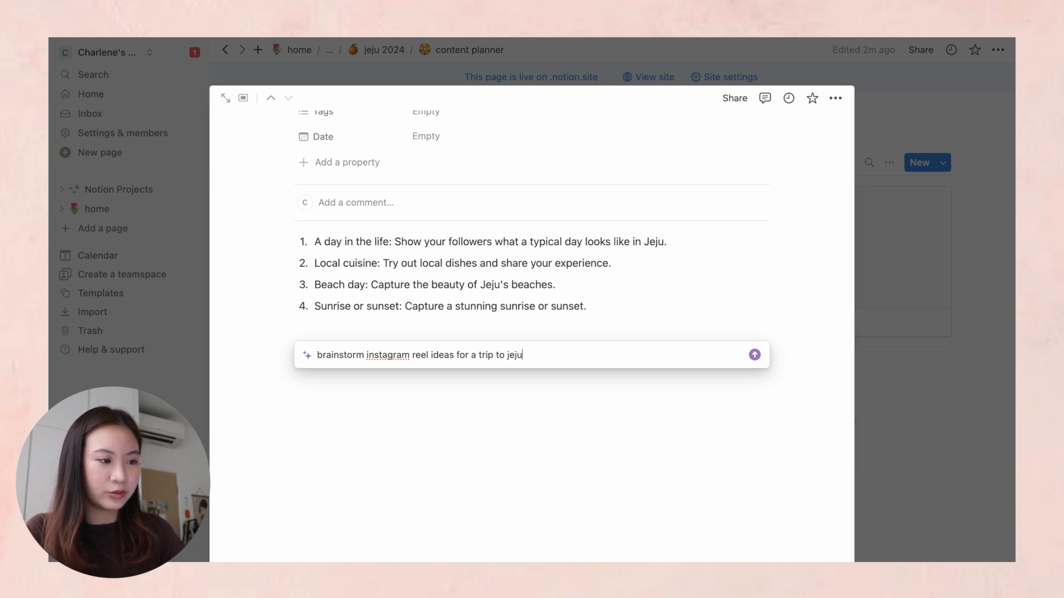
{"action": "key", "text": "Return"}
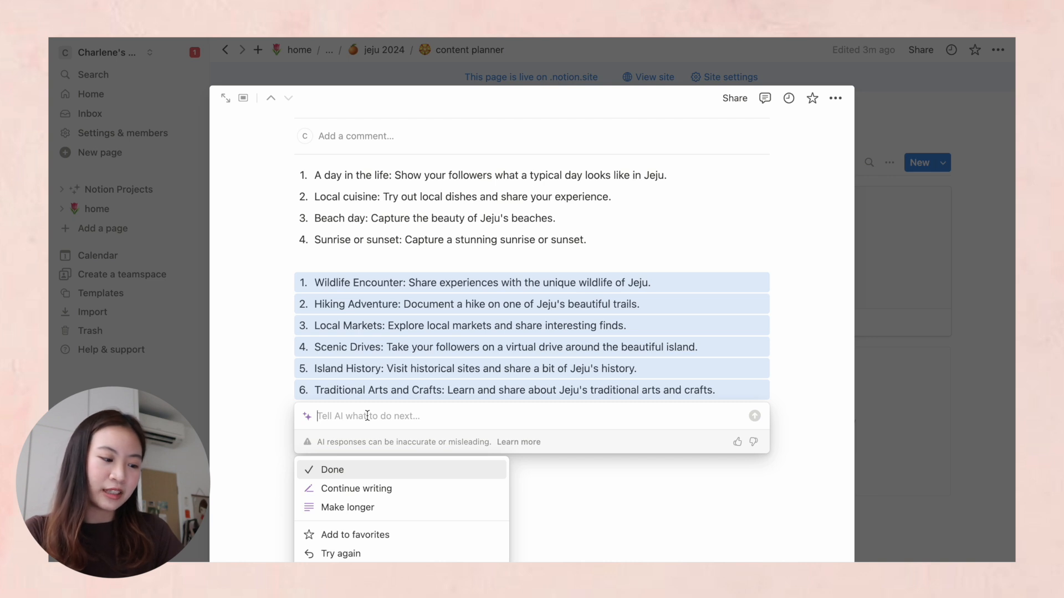
Step: Have AI "make the ideas lean into the lifestyle and aesthetic niche on insta" and accept the revised list
{"action": "type", "text": "make the ideas "}
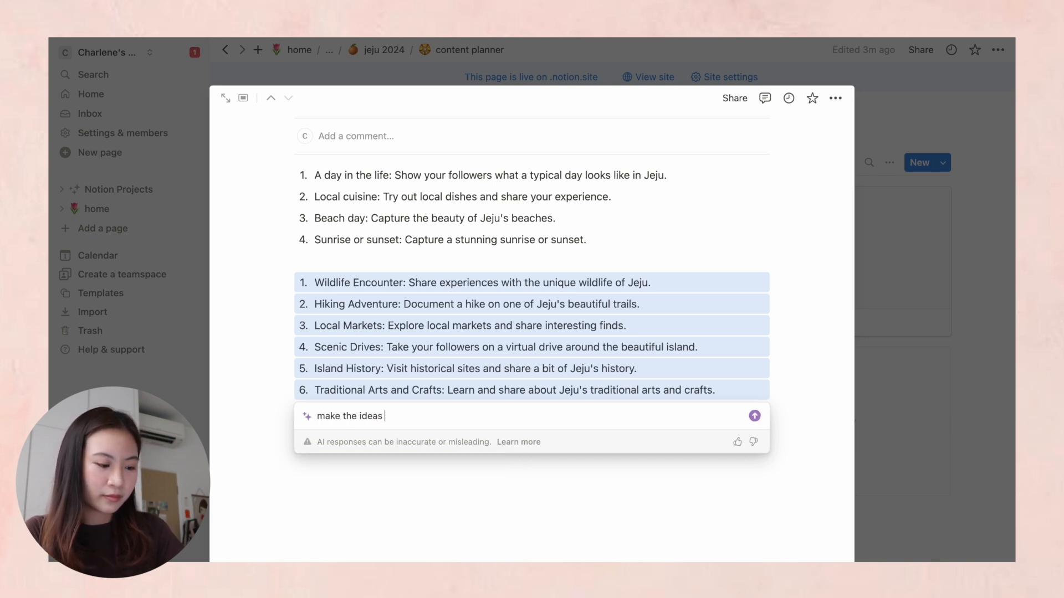
{"action": "type", "text": "lean into the lifestyle and aesthetic niche on insta"}
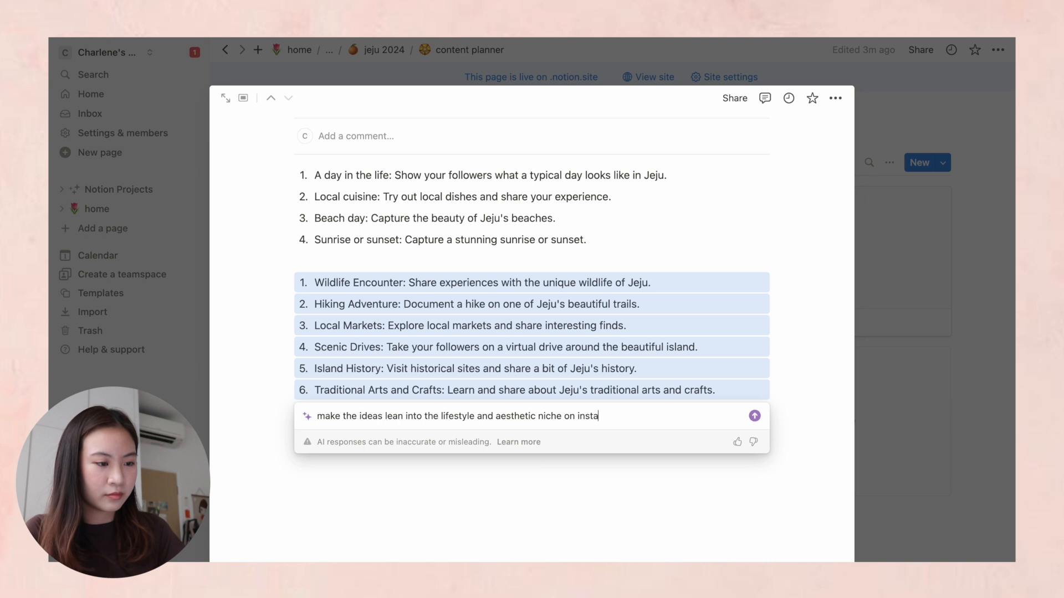
{"action": "key", "text": "Return"}
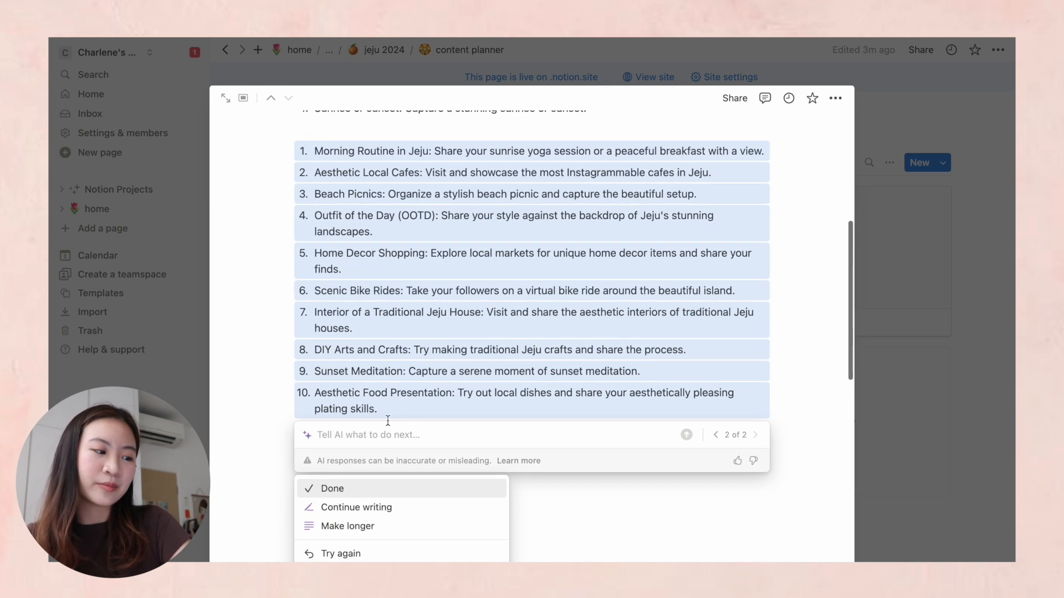
{"action": "left_click", "coordinate": [345, 490]}
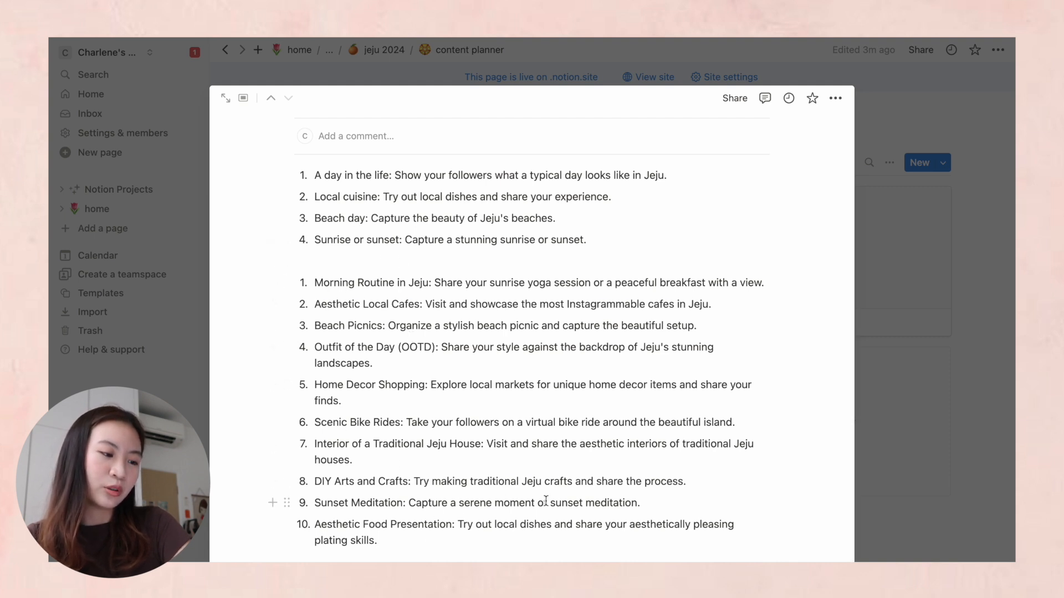
Step: Delete the Home Decor Shopping, DIY Arts and Crafts, Sunset Meditation and Aesthetic Food Presentation ideas from the generated list
{"action": "left_click_drag", "start_coordinate": [653, 502], "coordinate": [272, 504]}
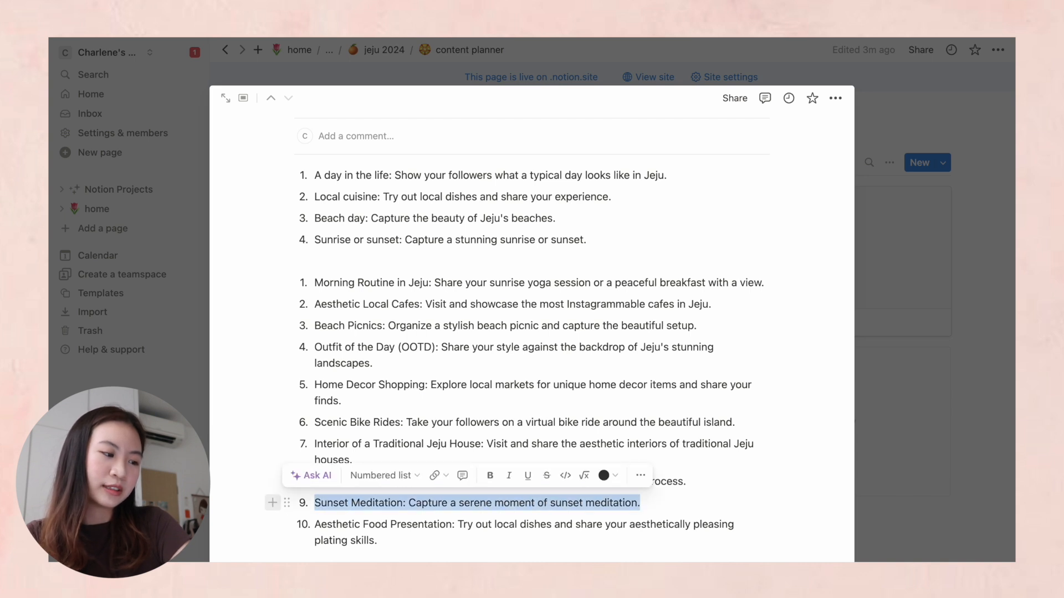
{"action": "key", "text": "BackSpace"}
{"action": "key", "text": "BackSpace"}
{"action": "left_click_drag", "start_coordinate": [696, 491], "coordinate": [273, 491]}
{"action": "key", "text": "BackSpace"}
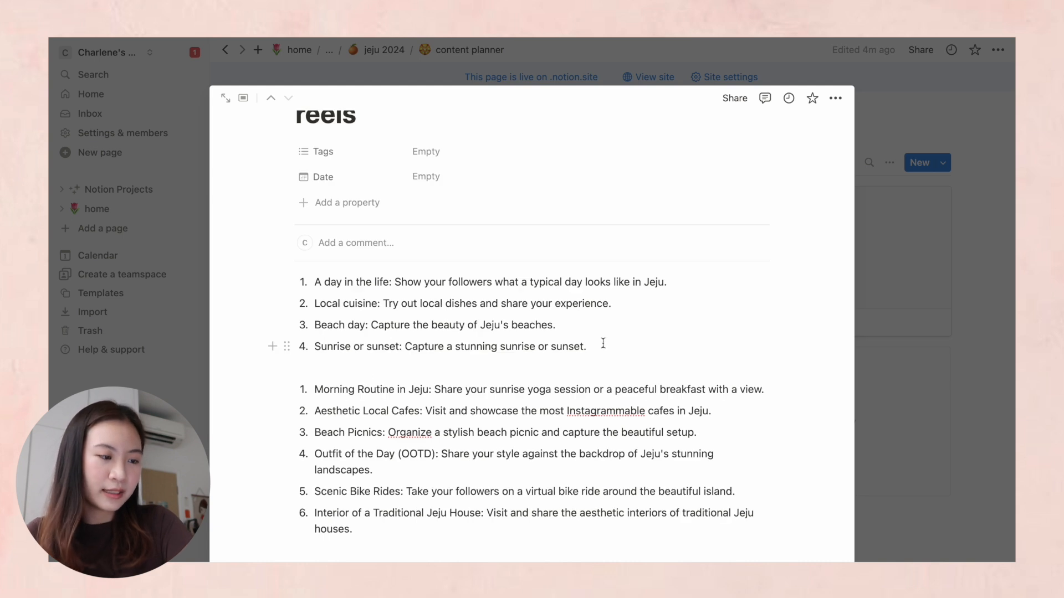
{"action": "left_click_drag", "start_coordinate": [602, 343], "coordinate": [305, 264]}
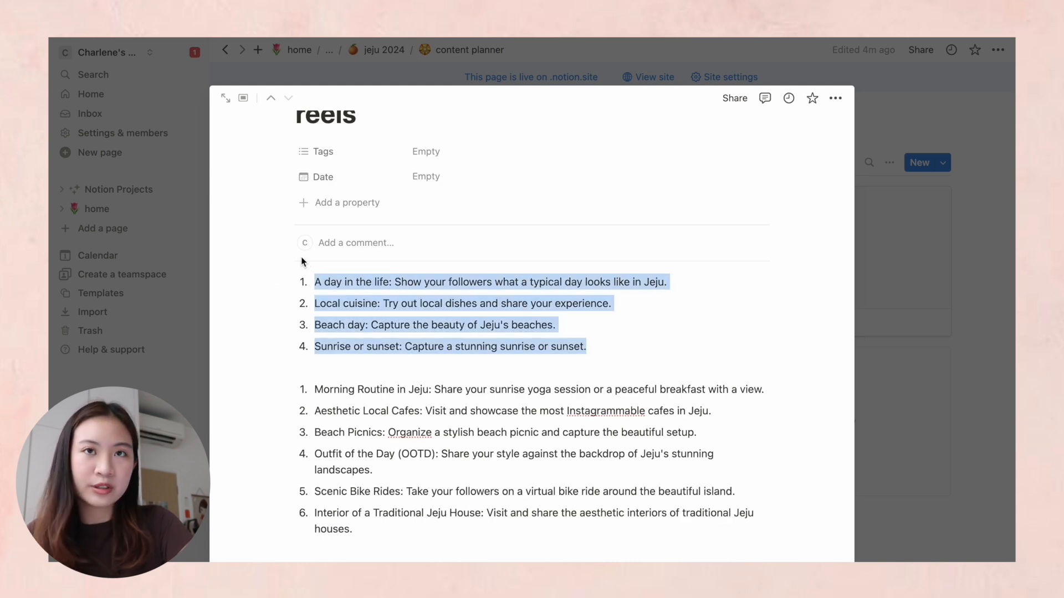
{"action": "left_click", "coordinate": [612, 343]}
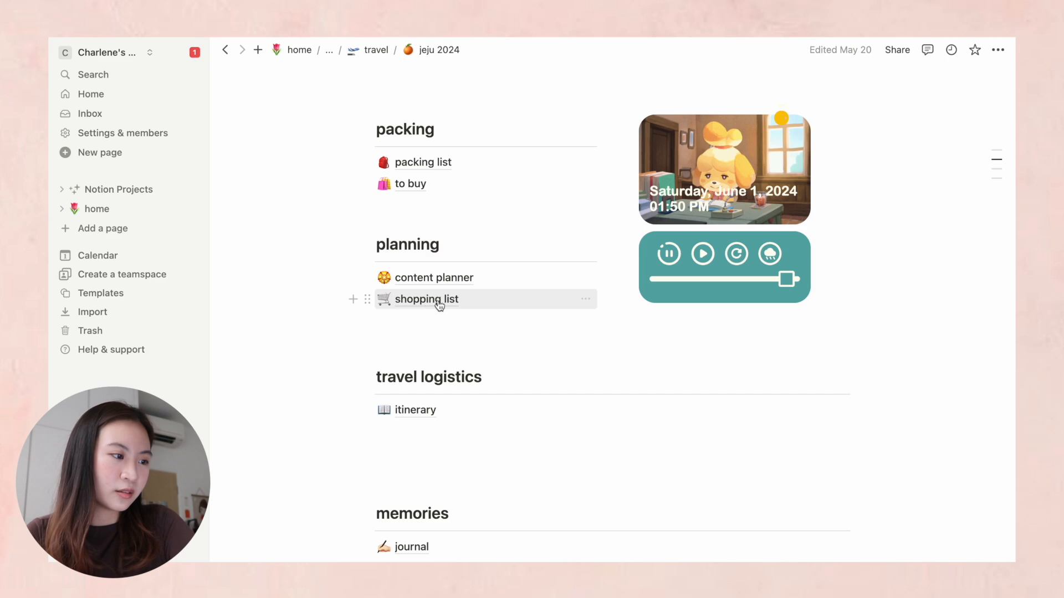
Step: Look over the jeju 2024 page again and open the shopping list from its planning section
{"action": "scroll", "coordinate": [423, 342], "scroll_direction": "up", "scroll_amount": 6}
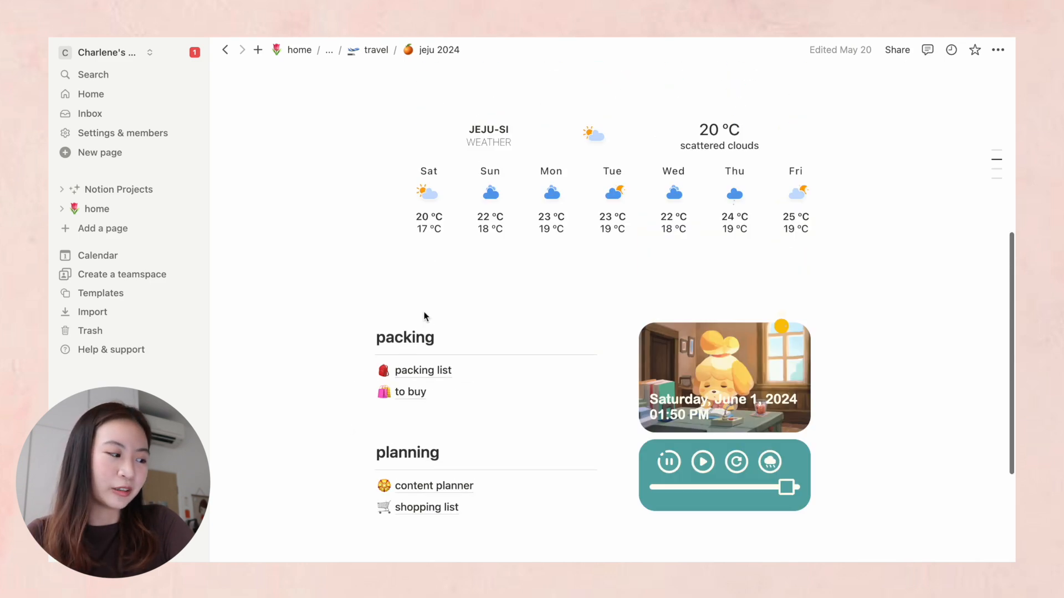
{"action": "scroll", "coordinate": [422, 310], "scroll_direction": "down", "scroll_amount": 5}
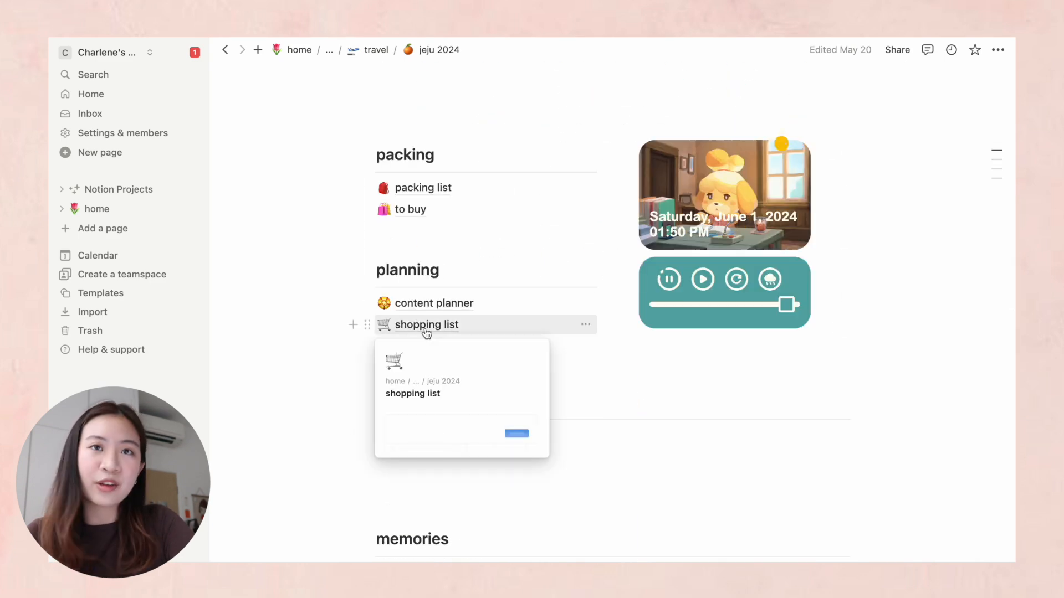
{"action": "left_click", "coordinate": [417, 329]}
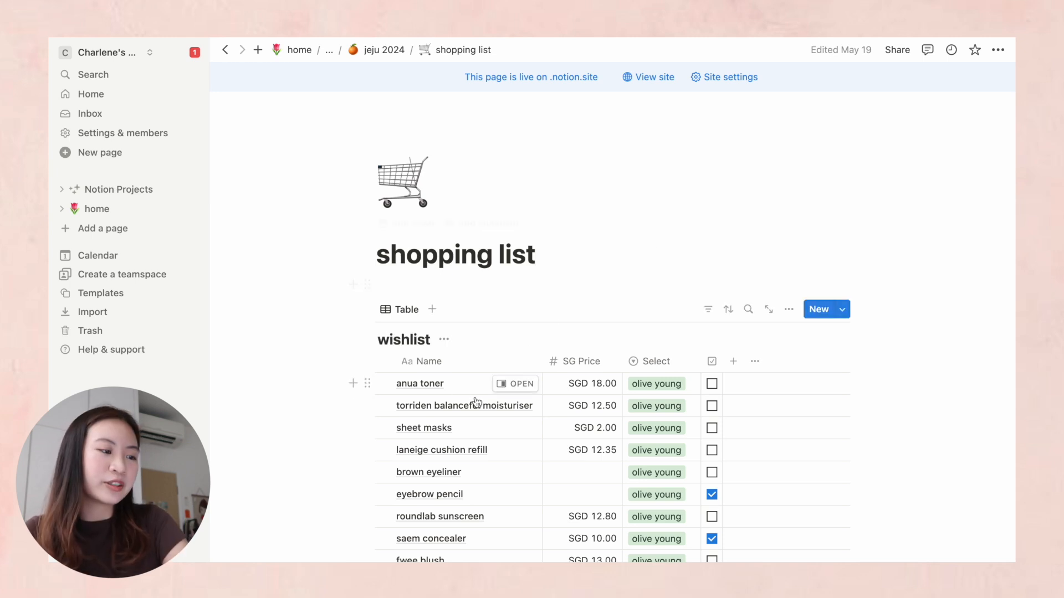
Step: Inspect the wishlist table's item names and SG prices, leaving the anua toner entry unedited
{"action": "left_click", "coordinate": [458, 382]}
{"action": "key", "text": "Escape"}
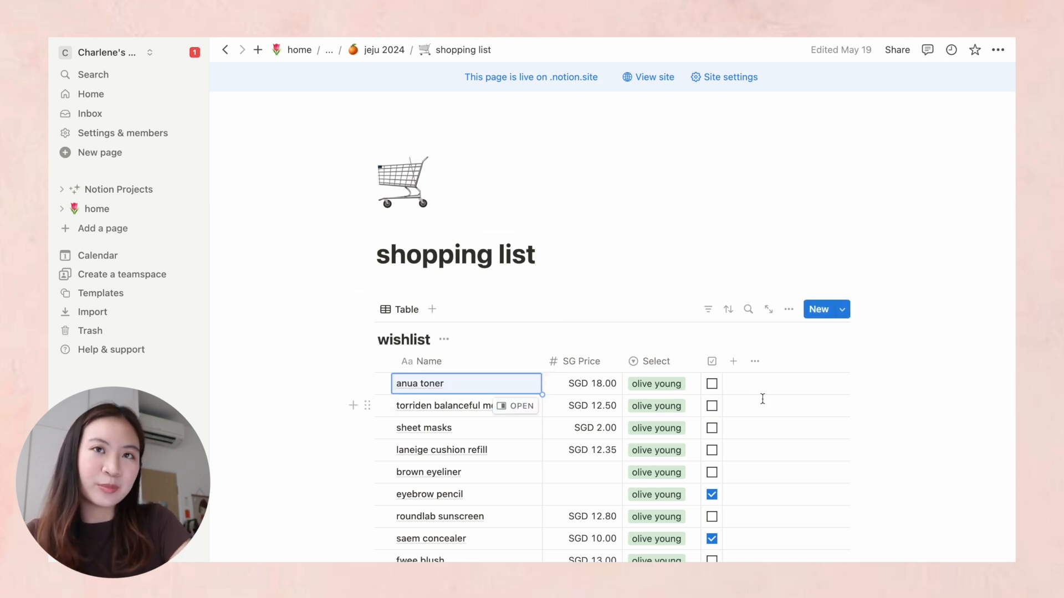
{"action": "scroll", "coordinate": [762, 399], "scroll_direction": "down", "scroll_amount": 2}
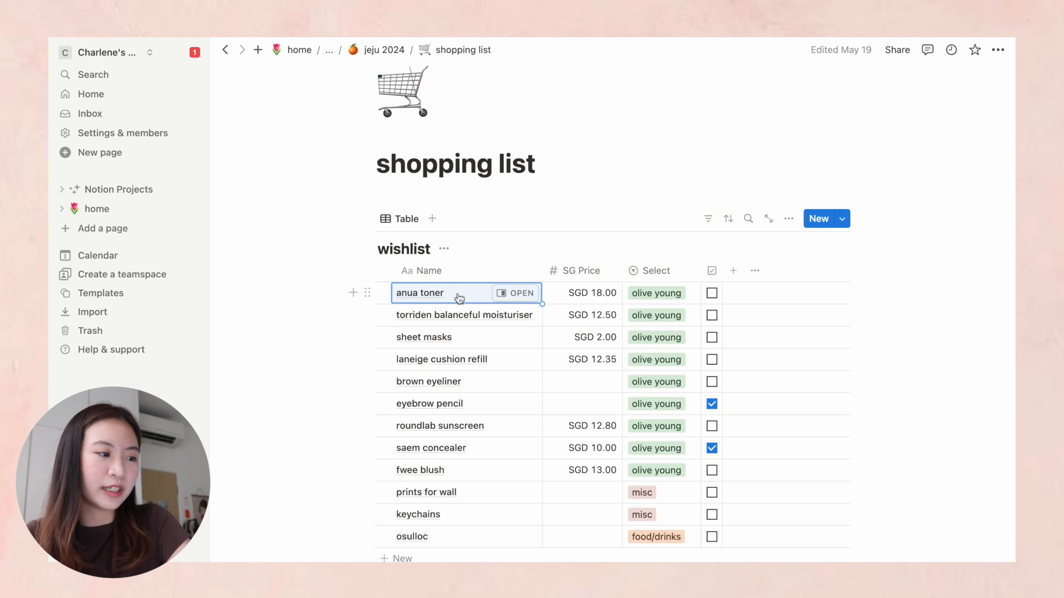
{"action": "left_click", "coordinate": [600, 298]}
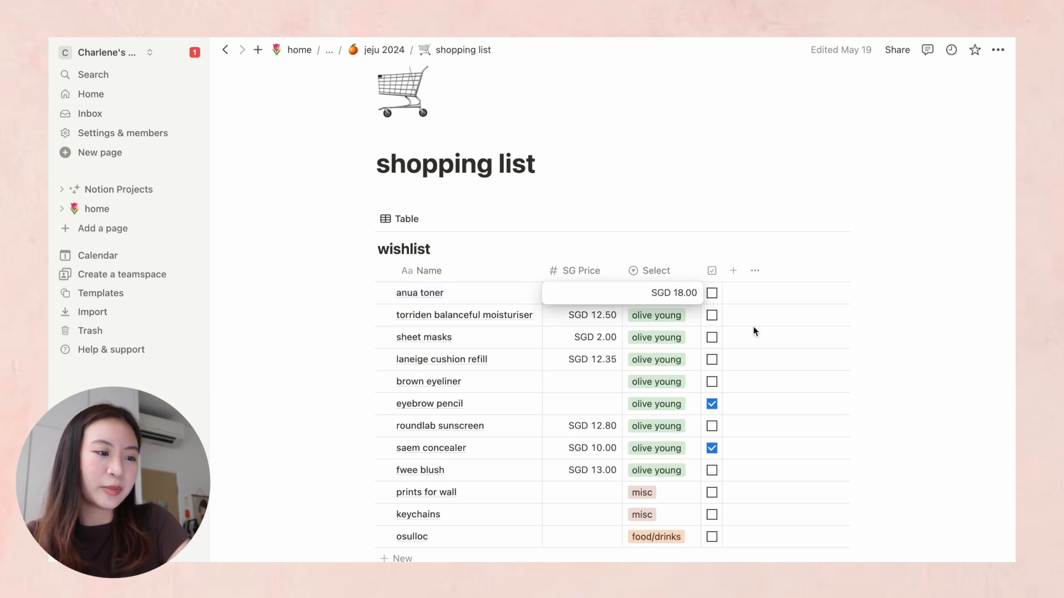
{"action": "key", "text": "Escape"}
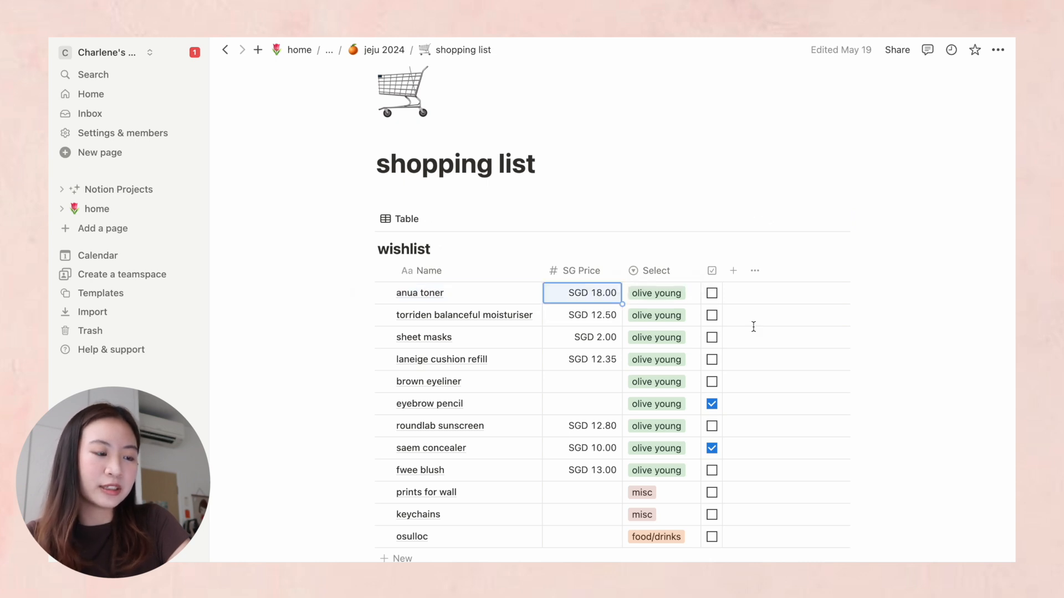
Step: Tick off anua toner, torriden balanceful moisturiser, sheet masks and roundlab sunscreen in the wishlist table
{"action": "left_click", "coordinate": [691, 300]}
{"action": "key", "text": "Escape"}
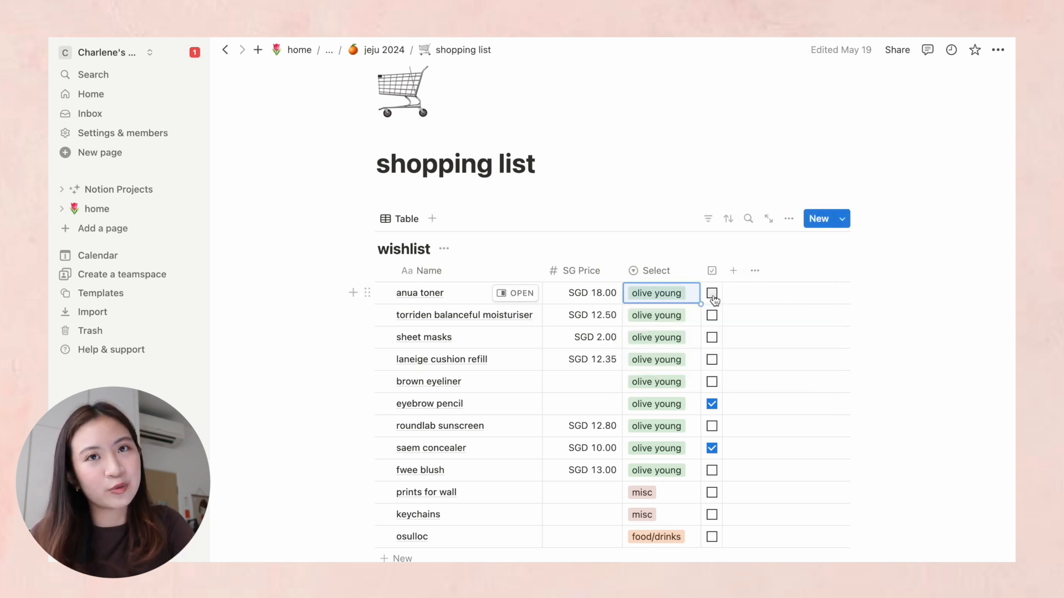
{"action": "left_click", "coordinate": [713, 297]}
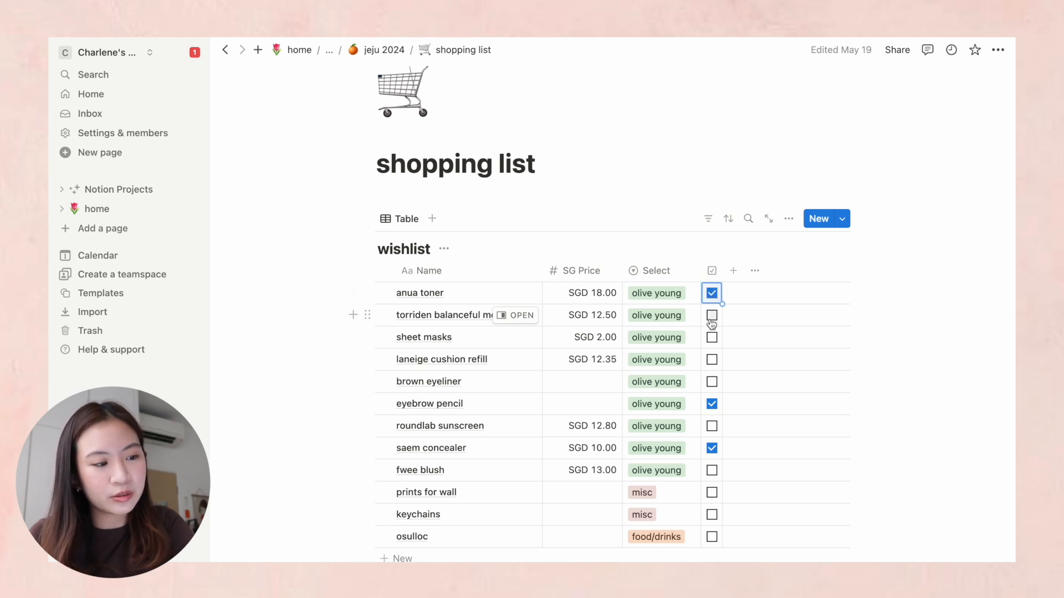
{"action": "left_click", "coordinate": [715, 319]}
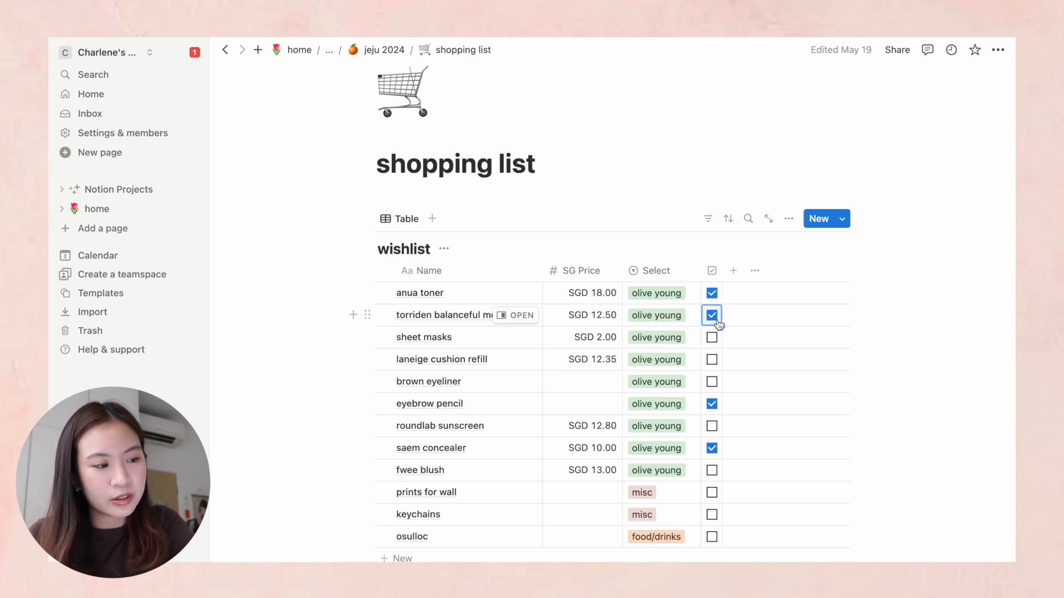
{"action": "left_click", "coordinate": [717, 339]}
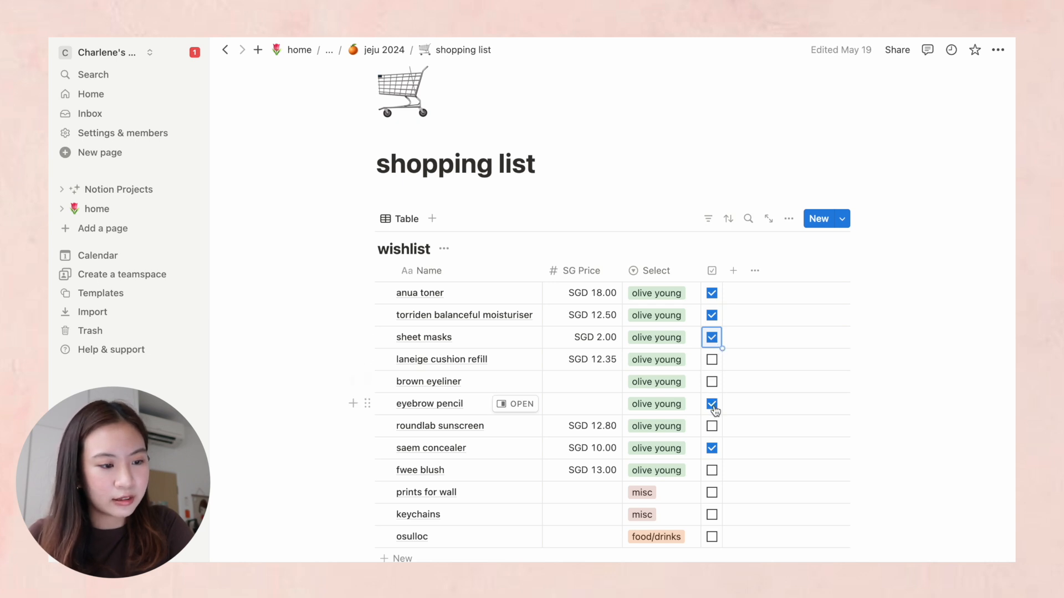
{"action": "left_click", "coordinate": [712, 427]}
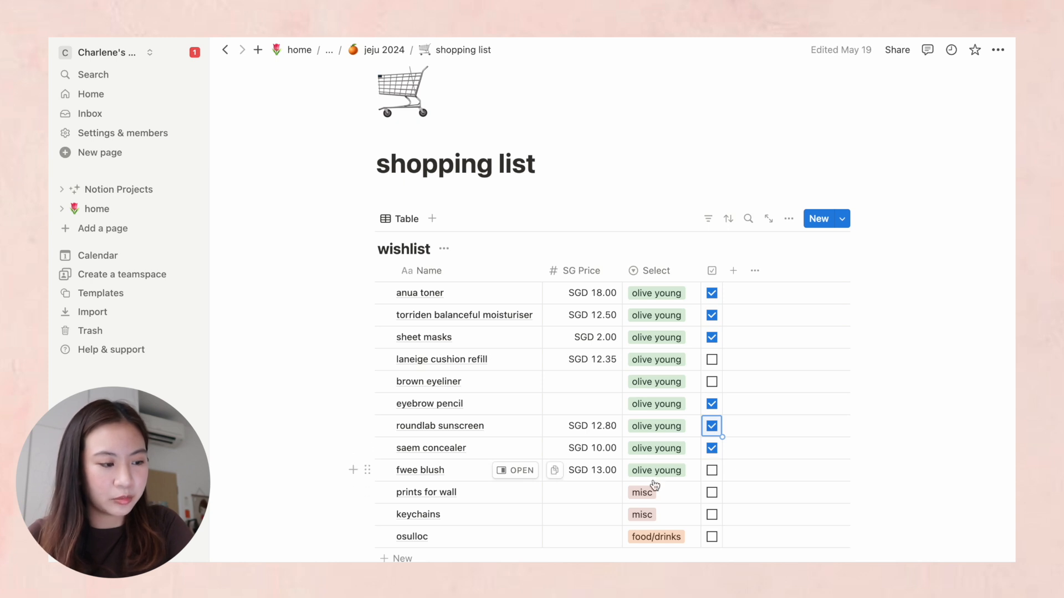
{"action": "scroll", "coordinate": [697, 502], "scroll_direction": "down", "scroll_amount": 2}
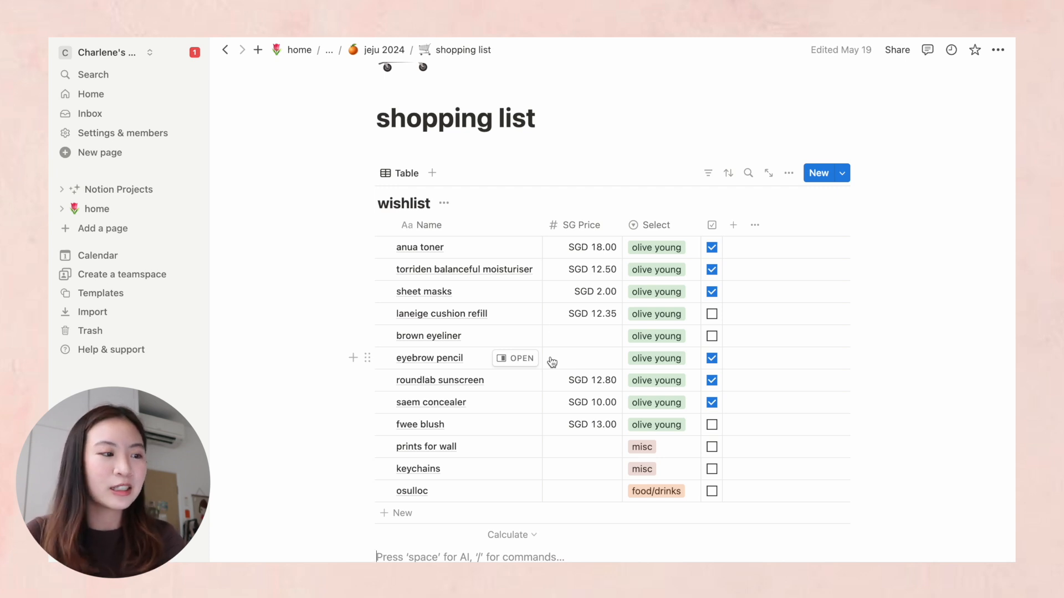
Step: Return to the jeju 2024 page and open the itinerary from its travel logistics section
{"action": "left_click", "coordinate": [388, 50]}
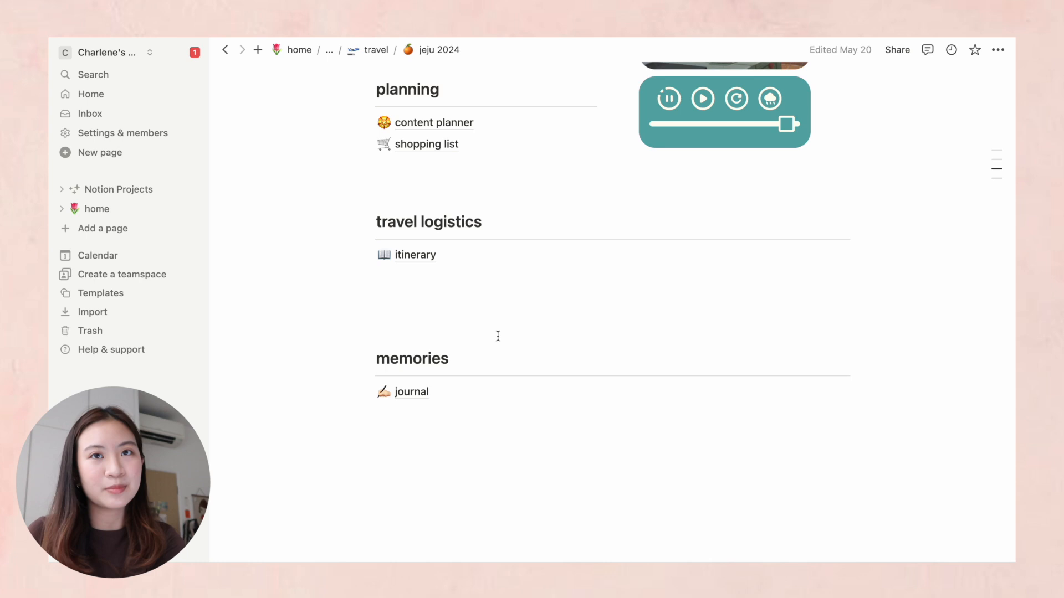
{"action": "scroll", "coordinate": [498, 336], "scroll_direction": "up", "scroll_amount": 2}
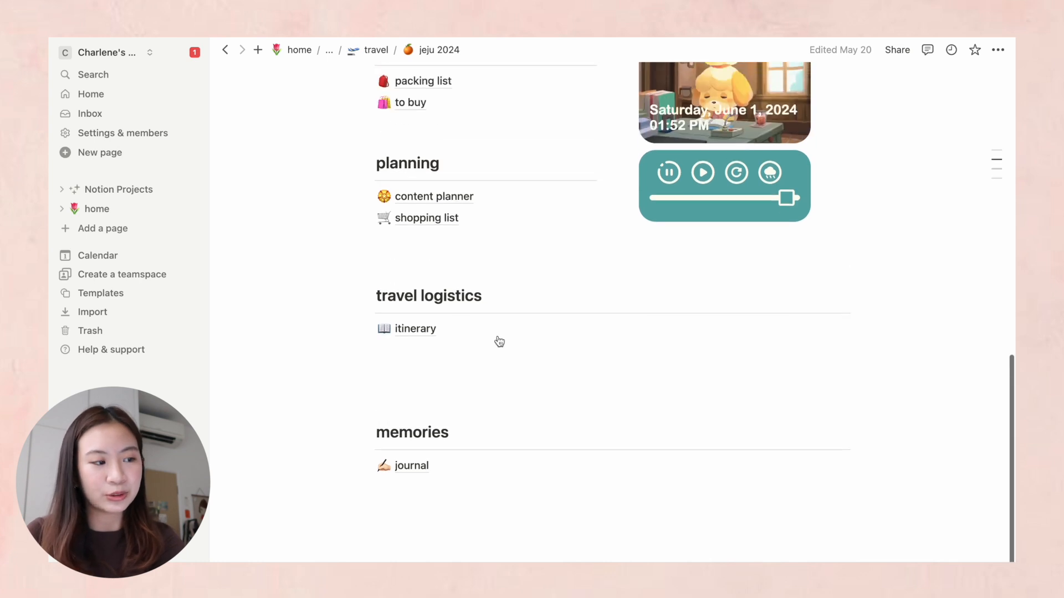
{"action": "left_click", "coordinate": [427, 328]}
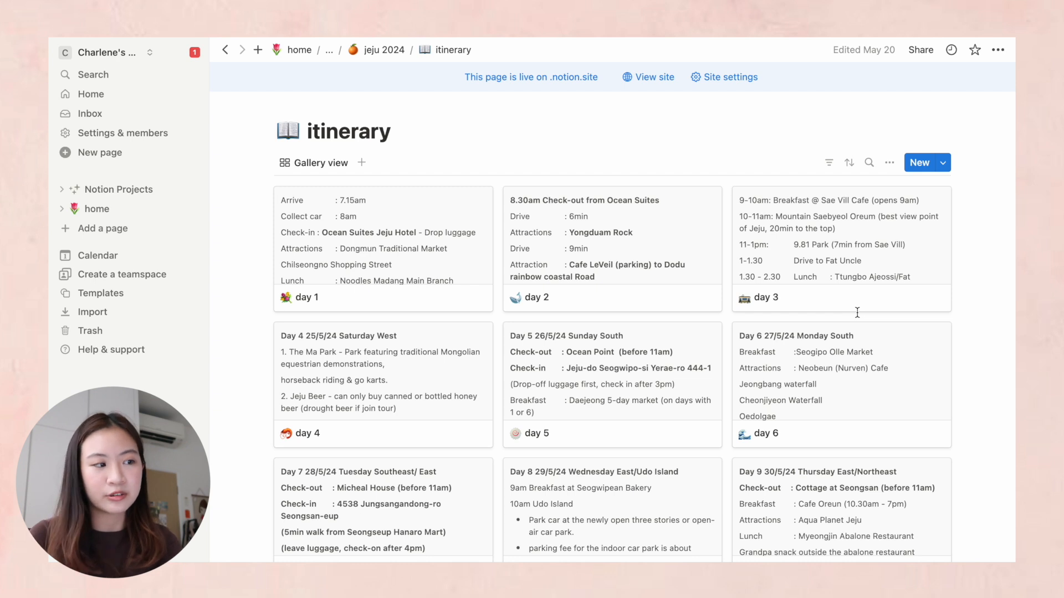
Step: Open the day 1 itinerary card and read through its schedule, meal options and cafes
{"action": "left_click", "coordinate": [374, 302]}
{"action": "scroll", "coordinate": [404, 432], "scroll_direction": "down", "scroll_amount": 3}
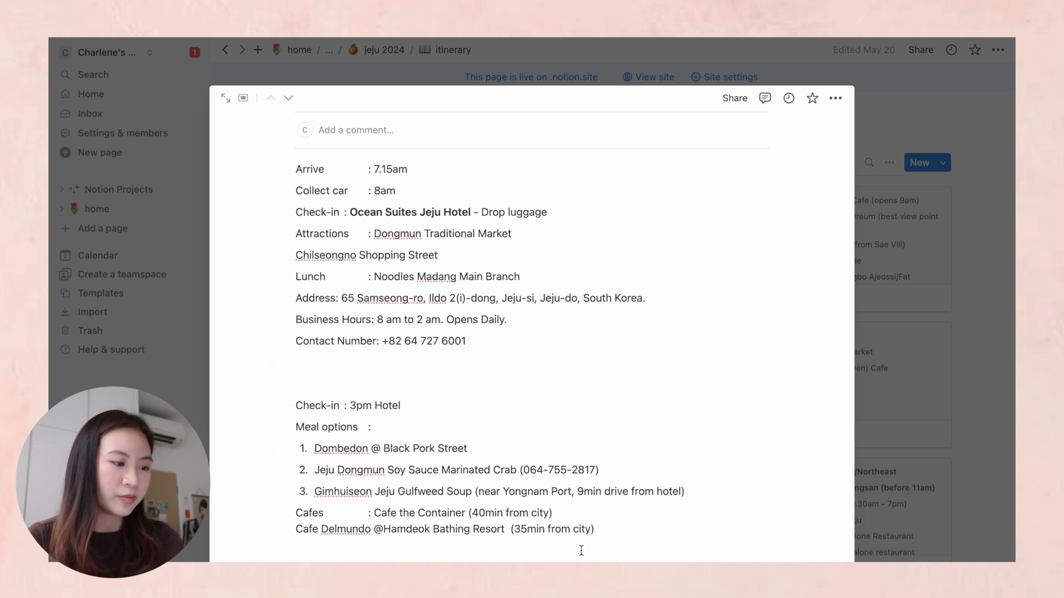
{"action": "scroll", "coordinate": [567, 368], "scroll_direction": "up", "scroll_amount": 5}
{"action": "scroll", "coordinate": [551, 416], "scroll_direction": "down", "scroll_amount": 5}
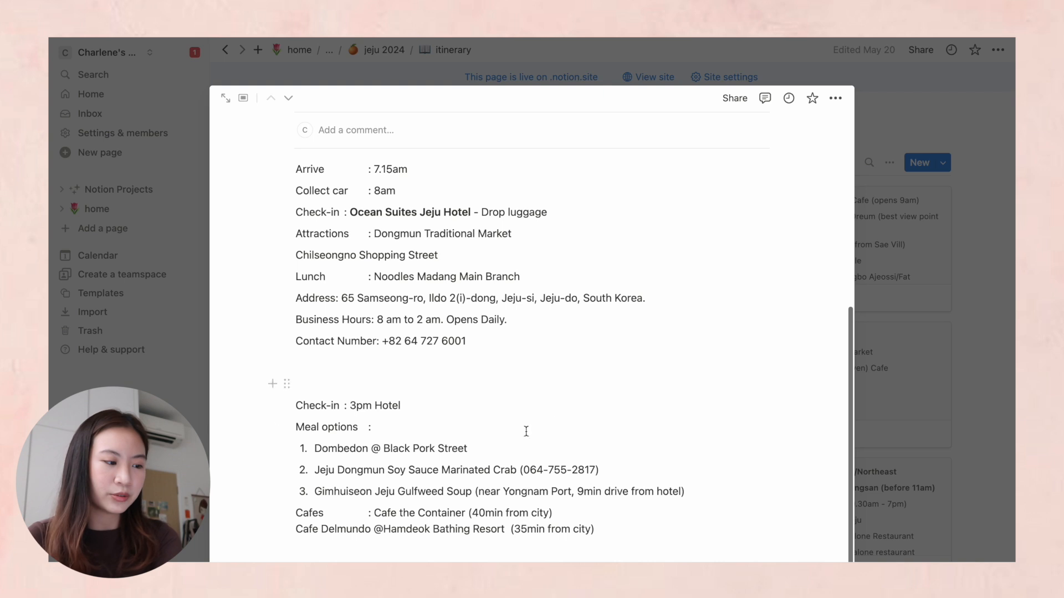
Step: Below the day 1 notes, have AI "plan a day in jeju where i will be staying at the oceans suite hotel"
{"action": "left_click", "coordinate": [635, 541]}
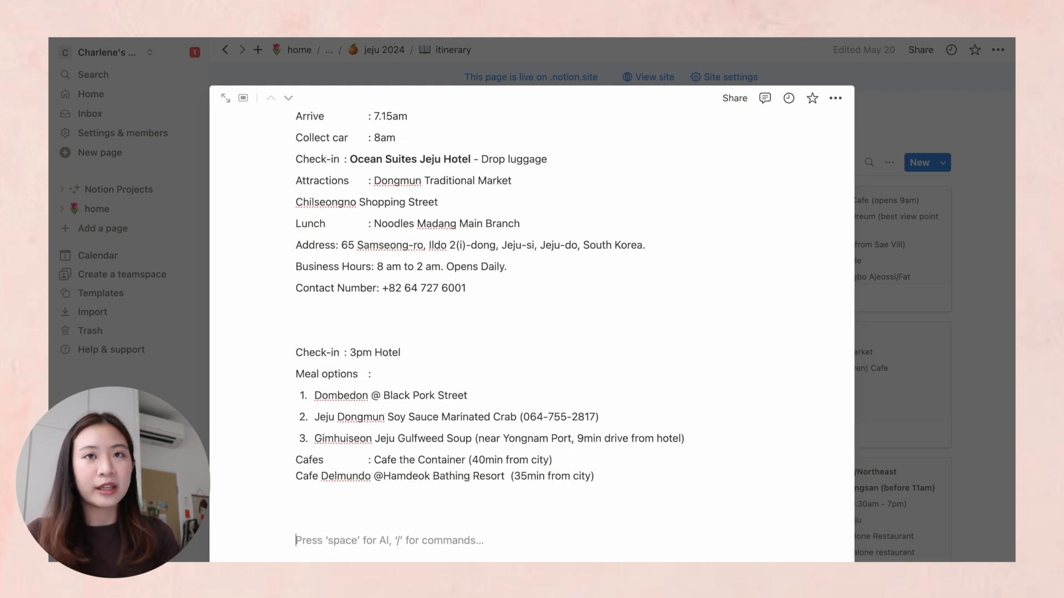
{"action": "key", "text": "space"}
{"action": "type", "text": "plan a day in jeju where i will be staying at the oceans suite hote"}
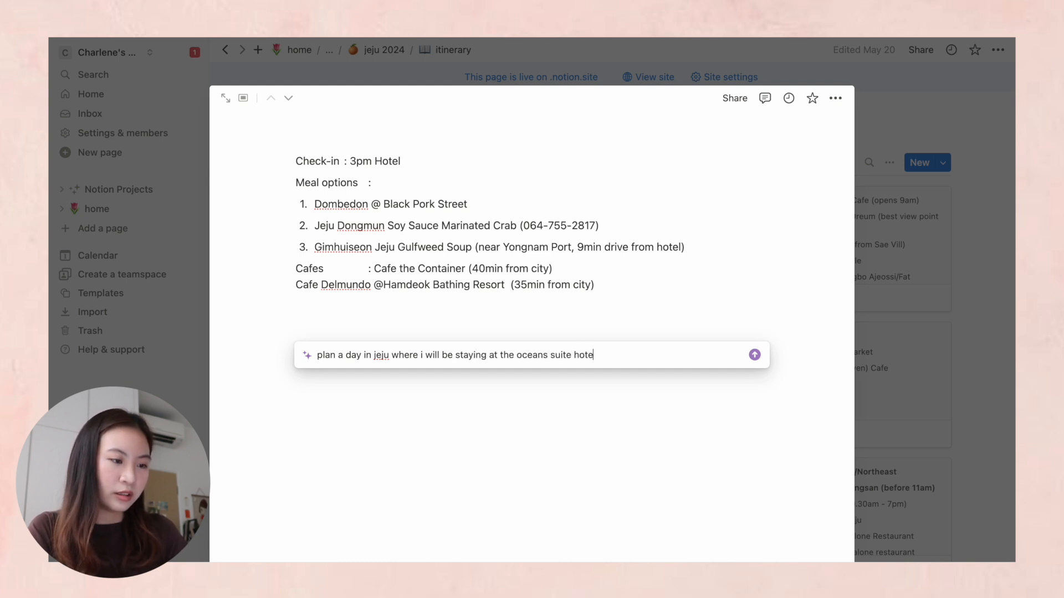
{"action": "type", "text": "l"}
{"action": "key", "text": "Return"}
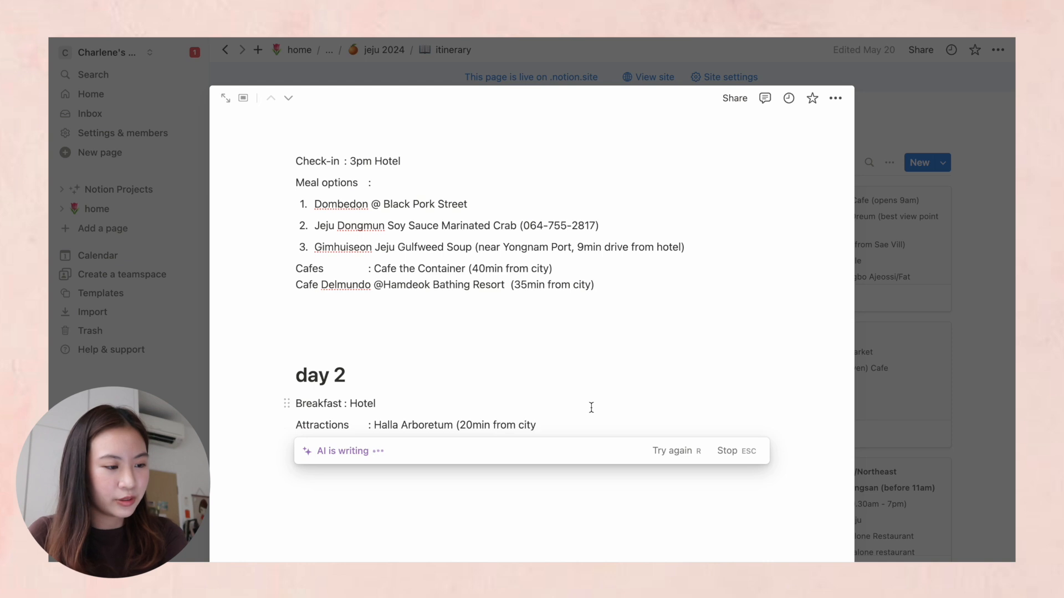
{"action": "scroll", "coordinate": [522, 444], "scroll_direction": "down", "scroll_amount": 2}
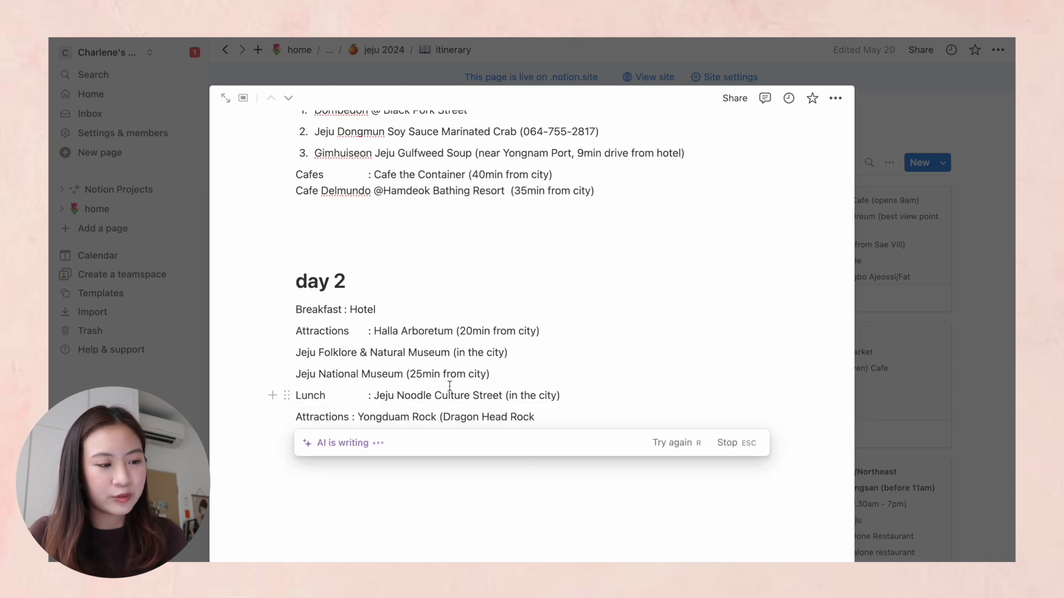
{"action": "scroll", "coordinate": [461, 414], "scroll_direction": "down", "scroll_amount": 2}
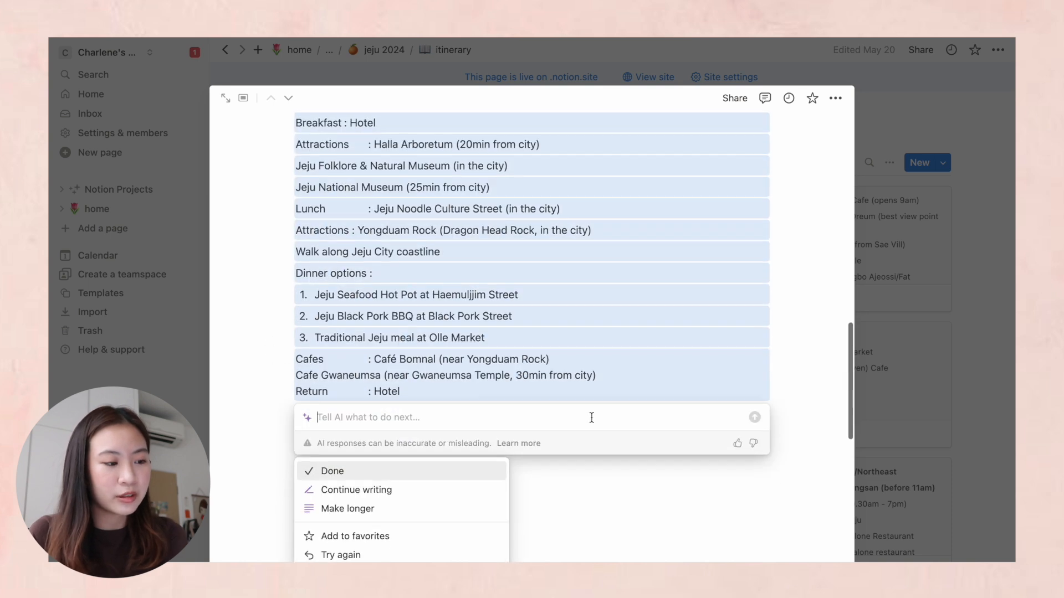
{"action": "scroll", "coordinate": [592, 418], "scroll_direction": "up", "scroll_amount": 2}
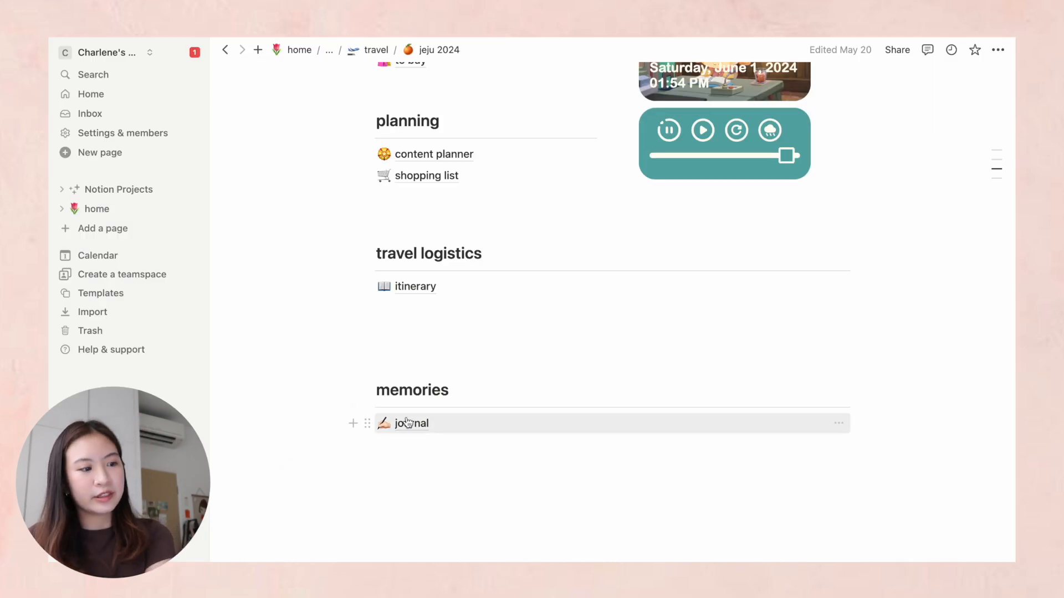
Step: Open the day 1 entry of the trip journal and correct the 10am place name to Yongduam Rock
{"action": "left_click", "coordinate": [415, 423]}
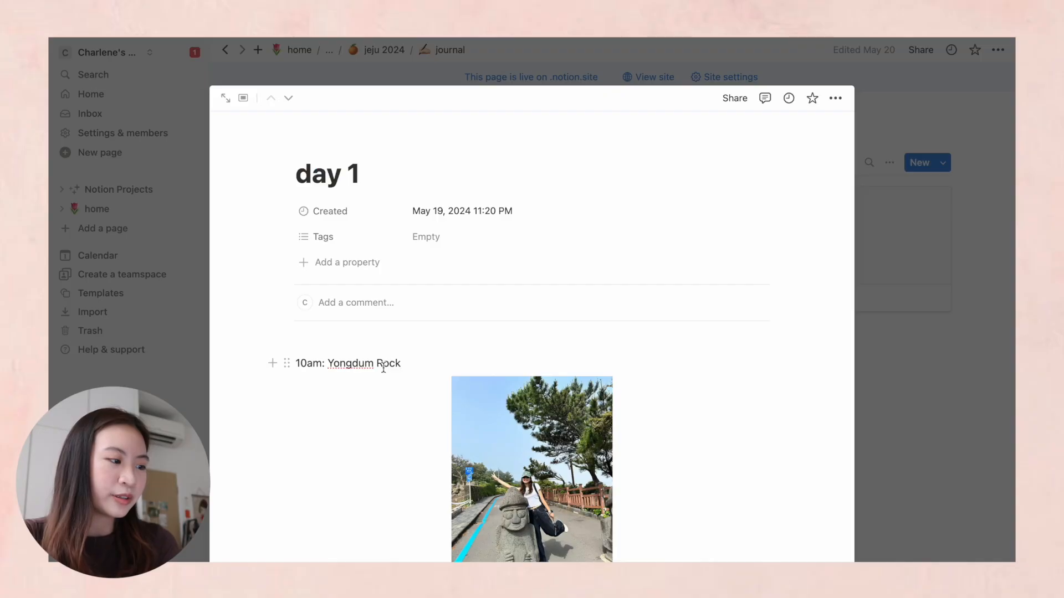
{"action": "scroll", "coordinate": [391, 333], "scroll_direction": "down", "scroll_amount": 2}
{"action": "left_click", "coordinate": [365, 309]}
{"action": "type", "text": "a"}
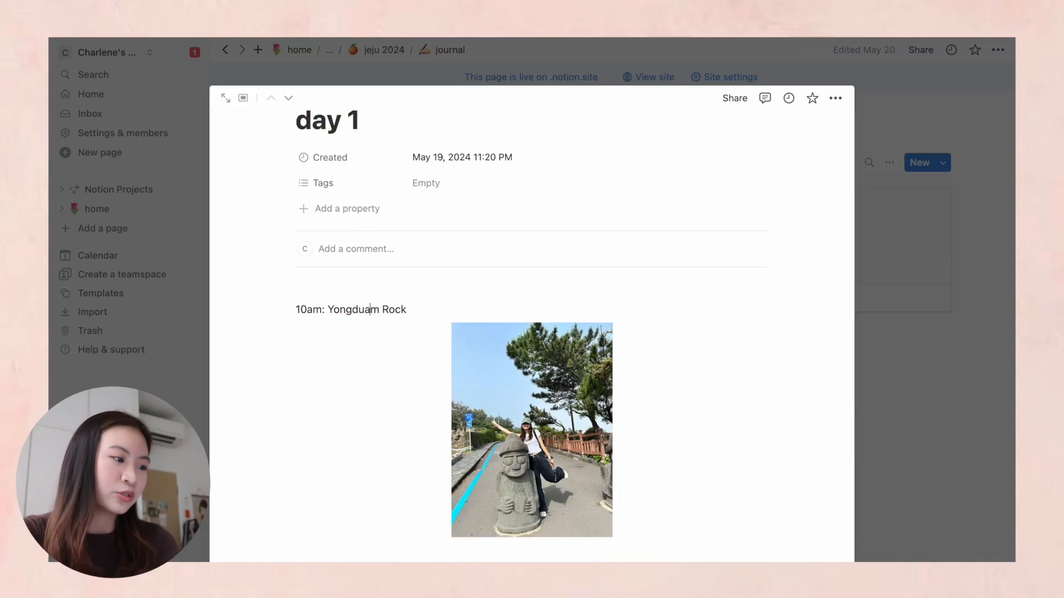
Step: Crop away the upper part of the Yongduam Rock photo, with the sky and treetop, and save the crop
{"action": "scroll", "coordinate": [554, 354], "scroll_direction": "down", "scroll_amount": 5}
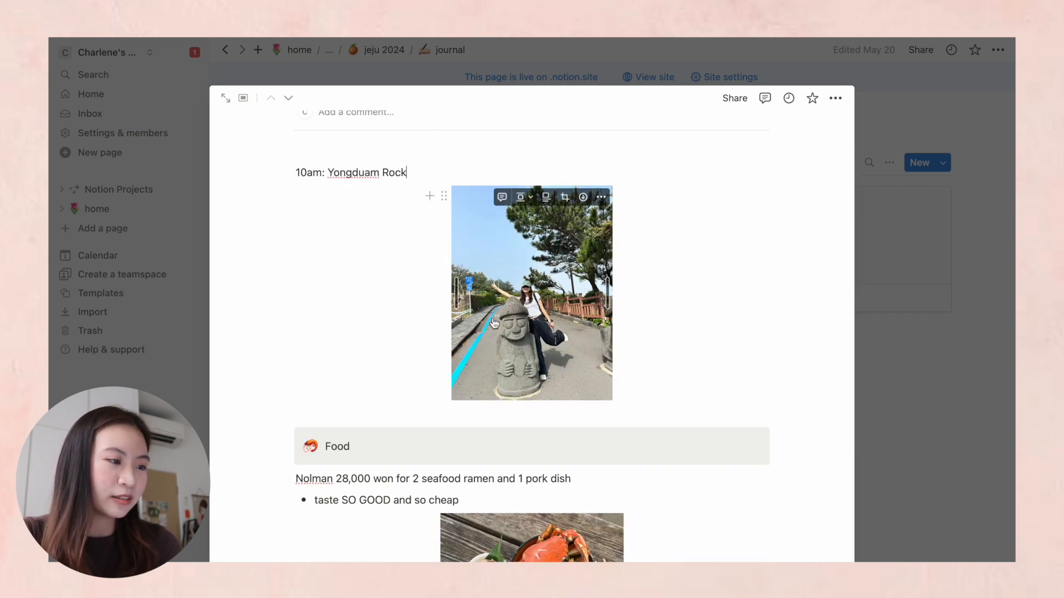
{"action": "left_click", "coordinate": [563, 197]}
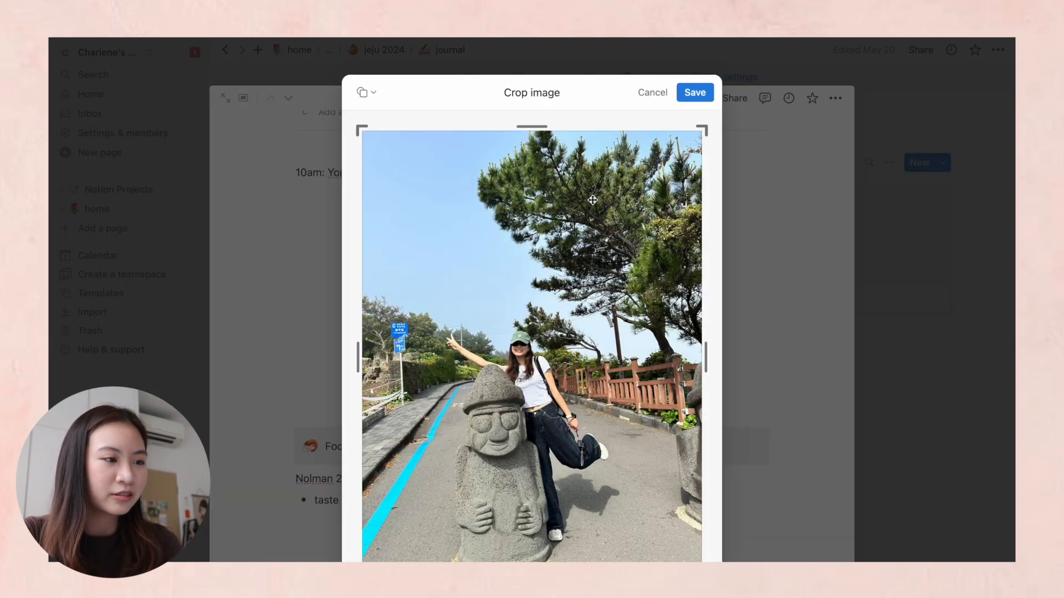
{"action": "left_click_drag", "start_coordinate": [705, 126], "coordinate": [704, 294]}
{"action": "left_click", "coordinate": [696, 94]}
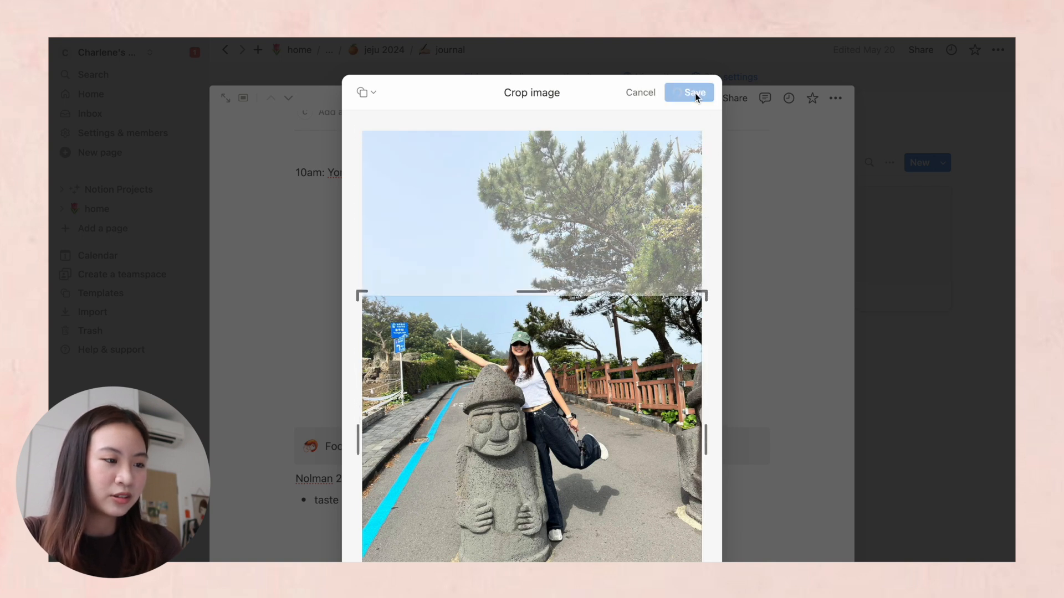
Step: Examine the cropped photo and the Food section of the day 1 journal, including its price note and meal photo
{"action": "scroll", "coordinate": [590, 426], "scroll_direction": "down", "scroll_amount": 4}
{"action": "scroll", "coordinate": [591, 426], "scroll_direction": "up", "scroll_amount": 2}
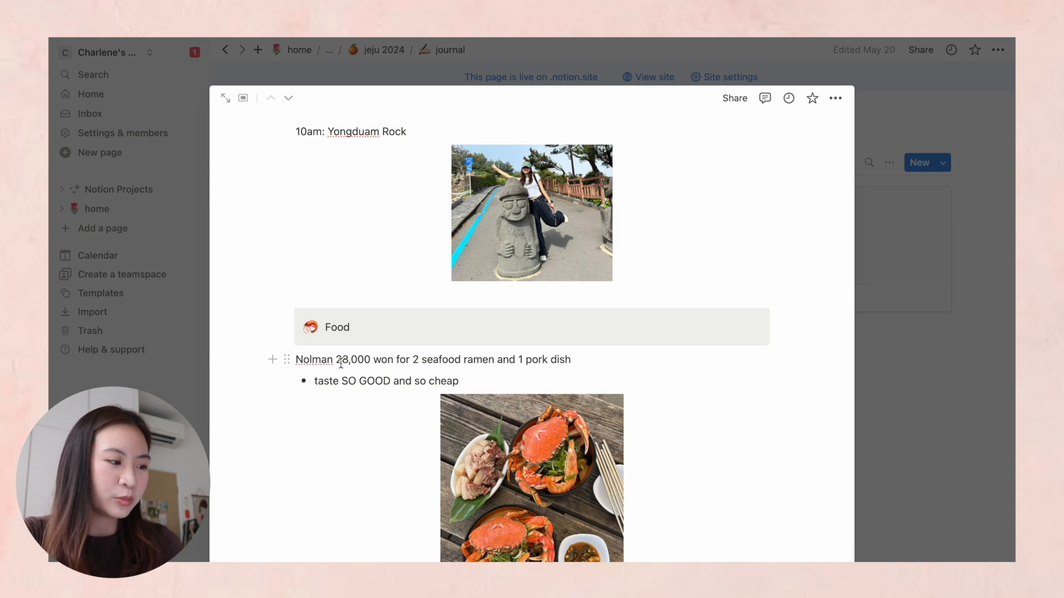
{"action": "left_click_drag", "start_coordinate": [340, 362], "coordinate": [403, 361]}
{"action": "left_click", "coordinate": [414, 362]}
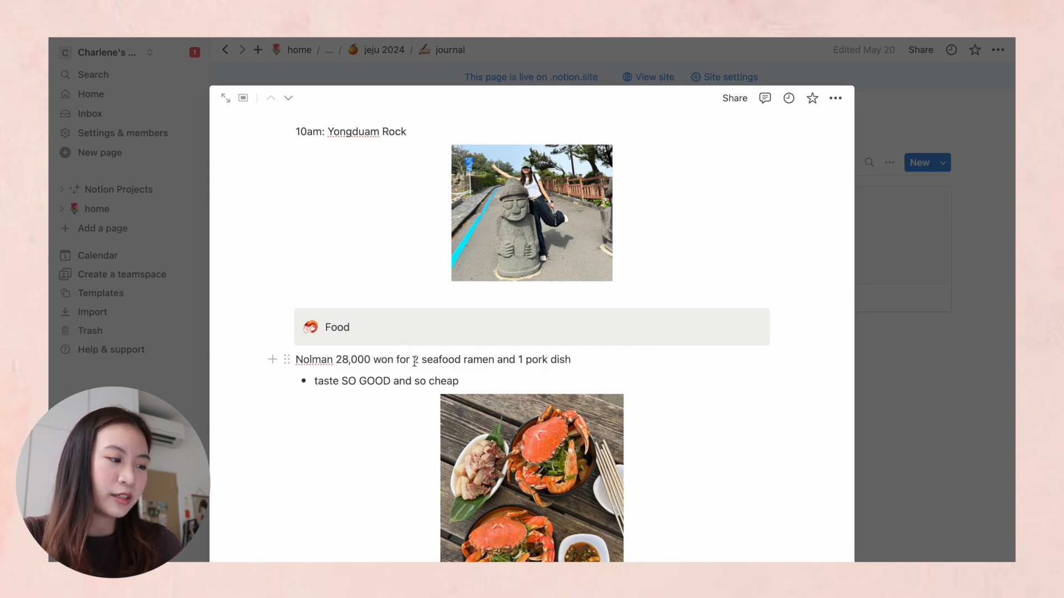
{"action": "scroll", "coordinate": [527, 377], "scroll_direction": "down", "scroll_amount": 2}
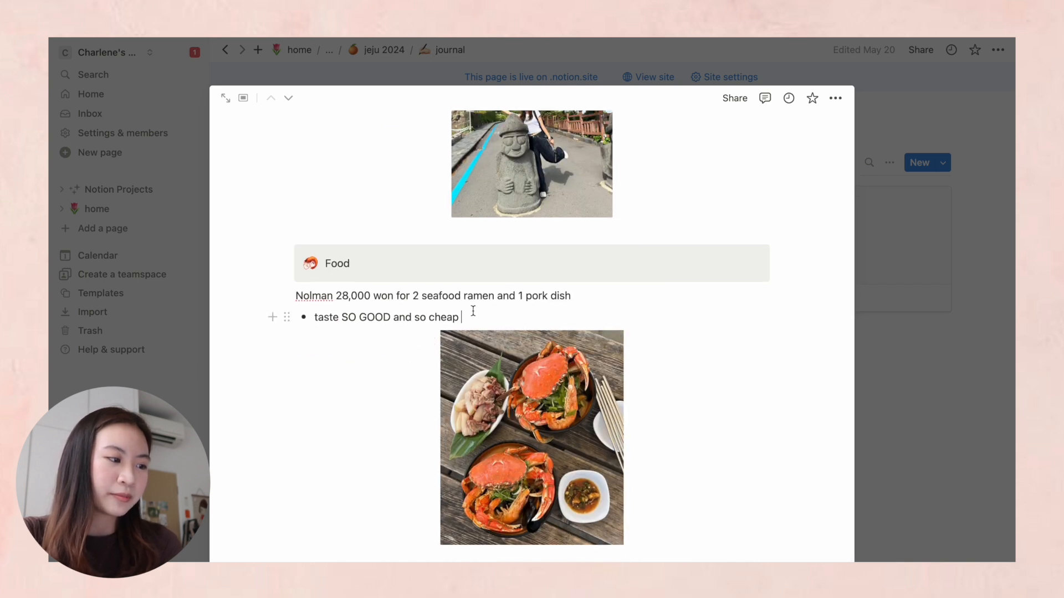
{"action": "scroll", "coordinate": [474, 312], "scroll_direction": "up", "scroll_amount": 3}
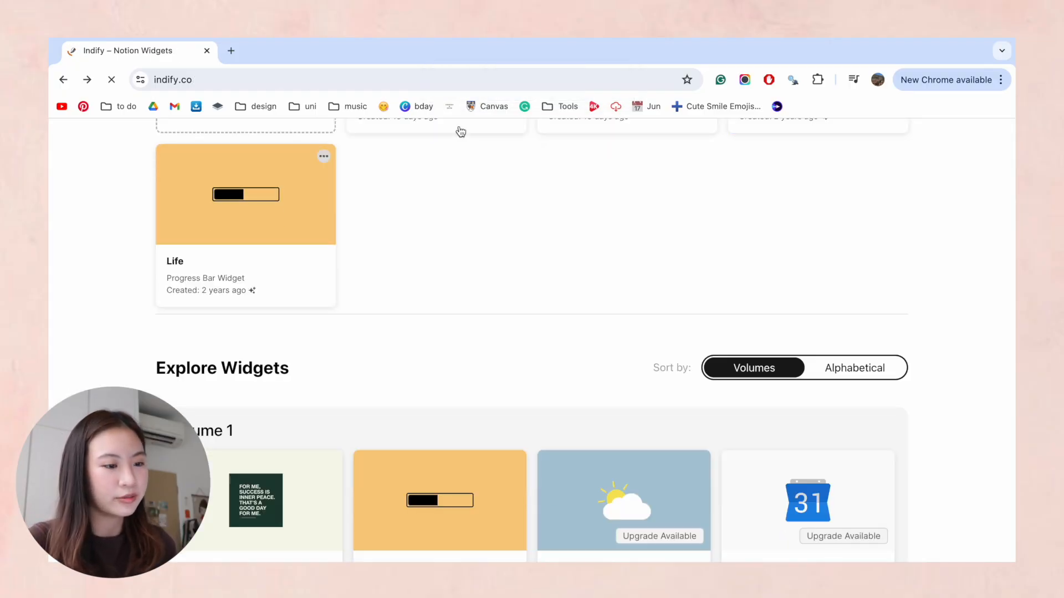
Step: Switch to the Chrome browser and open the Indify widgets site in a new tab
{"action": "scroll", "coordinate": [443, 321], "scroll_direction": "up", "scroll_amount": 6}
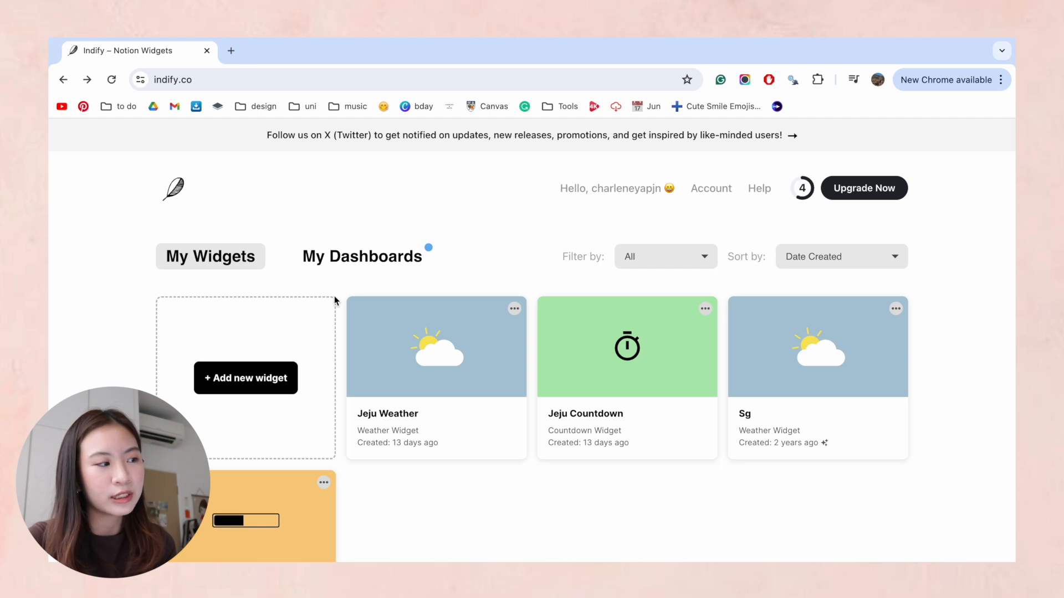
{"action": "left_click", "coordinate": [228, 51]}
{"action": "type", "text": "indif"}
{"action": "key", "text": "Return"}
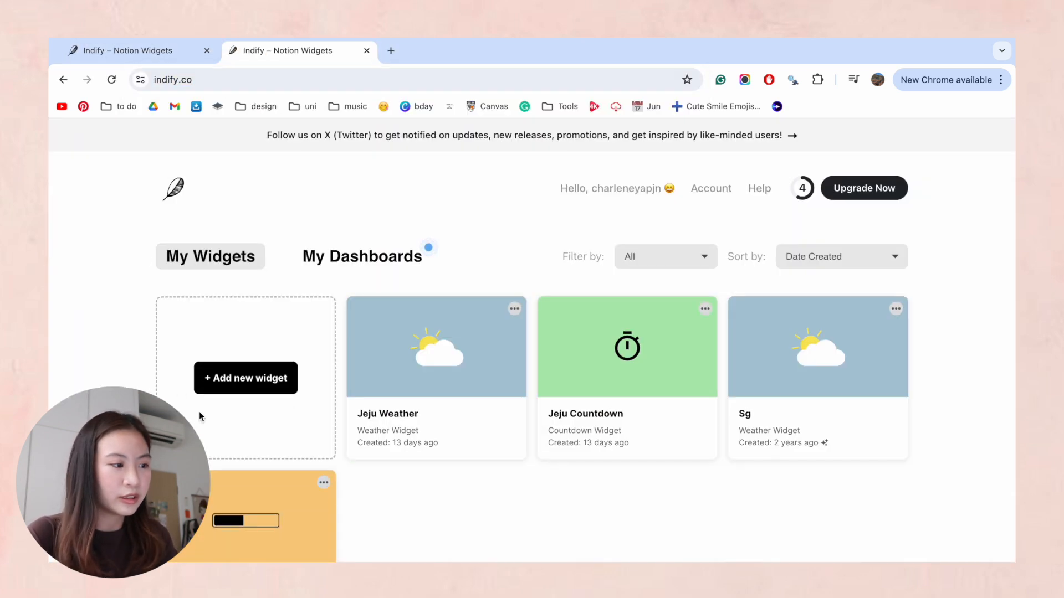
Step: Create a new Weather widget from Volume 1 and title it korea
{"action": "left_click", "coordinate": [242, 388]}
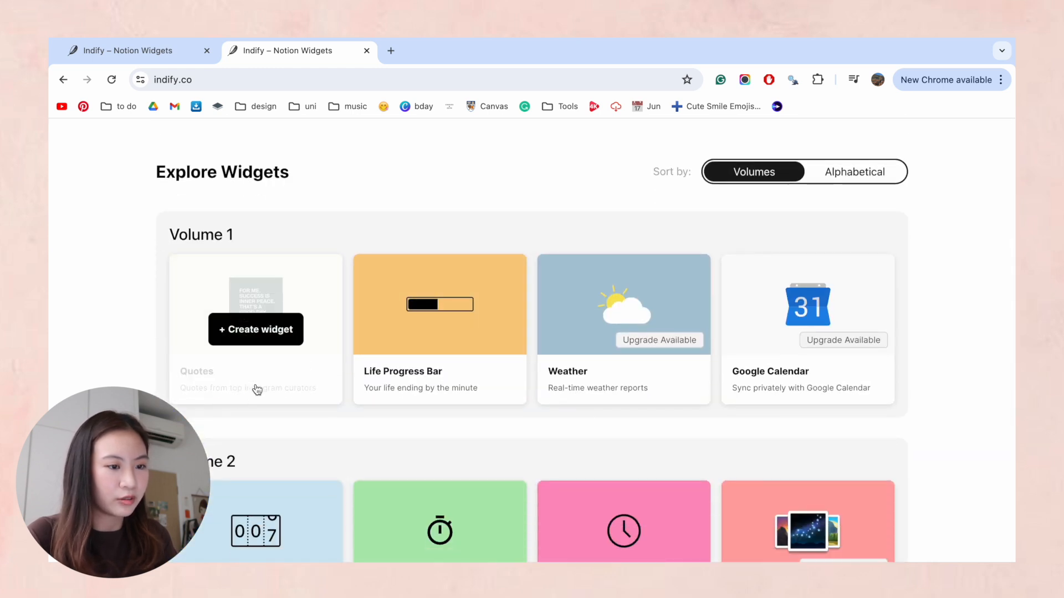
{"action": "scroll", "coordinate": [435, 378], "scroll_direction": "down", "scroll_amount": 2}
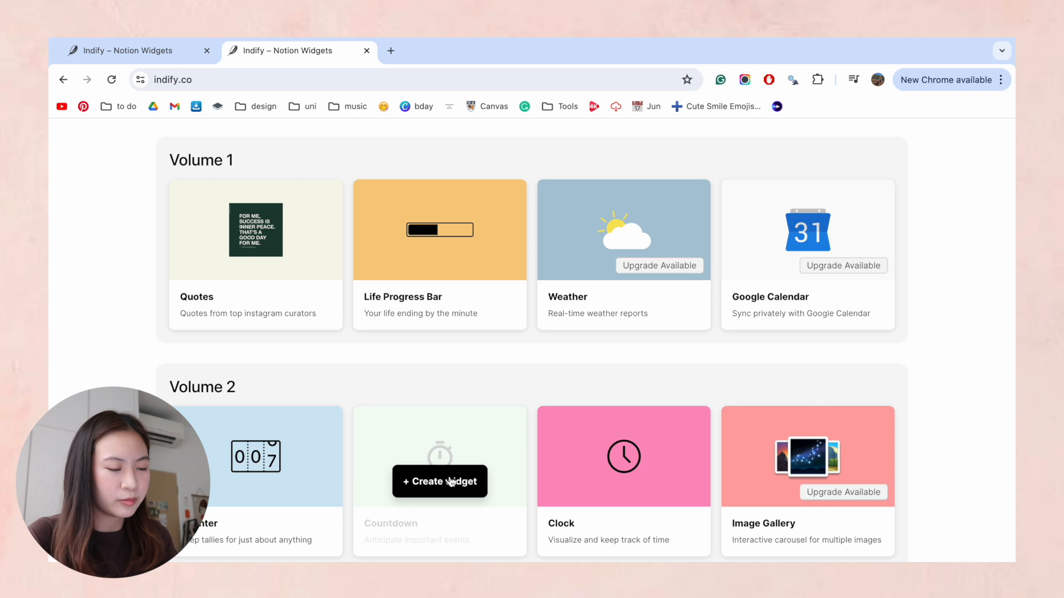
{"action": "left_click", "coordinate": [614, 254]}
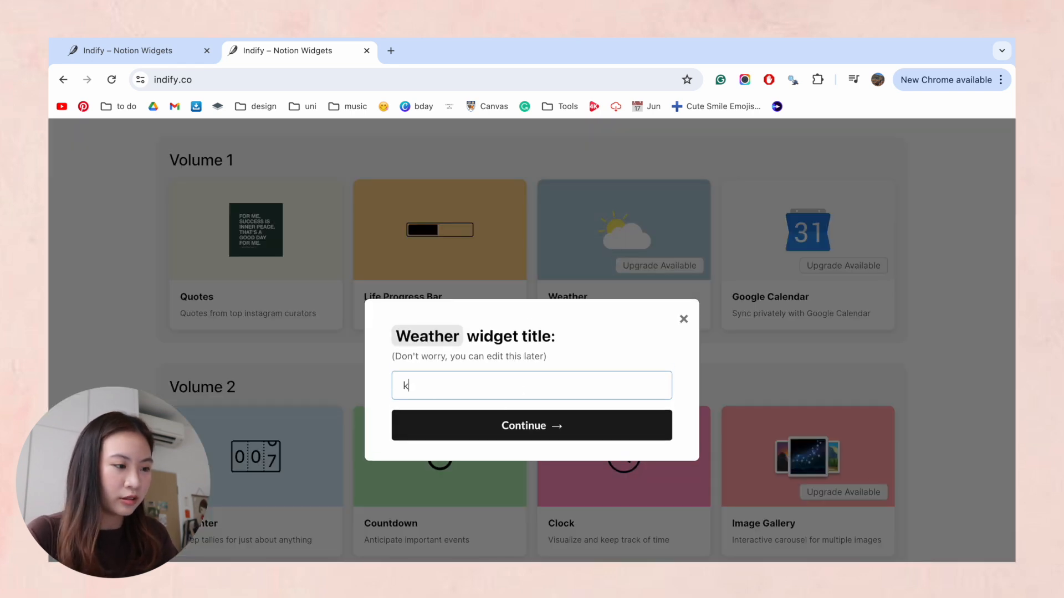
{"action": "left_click", "coordinate": [482, 423]}
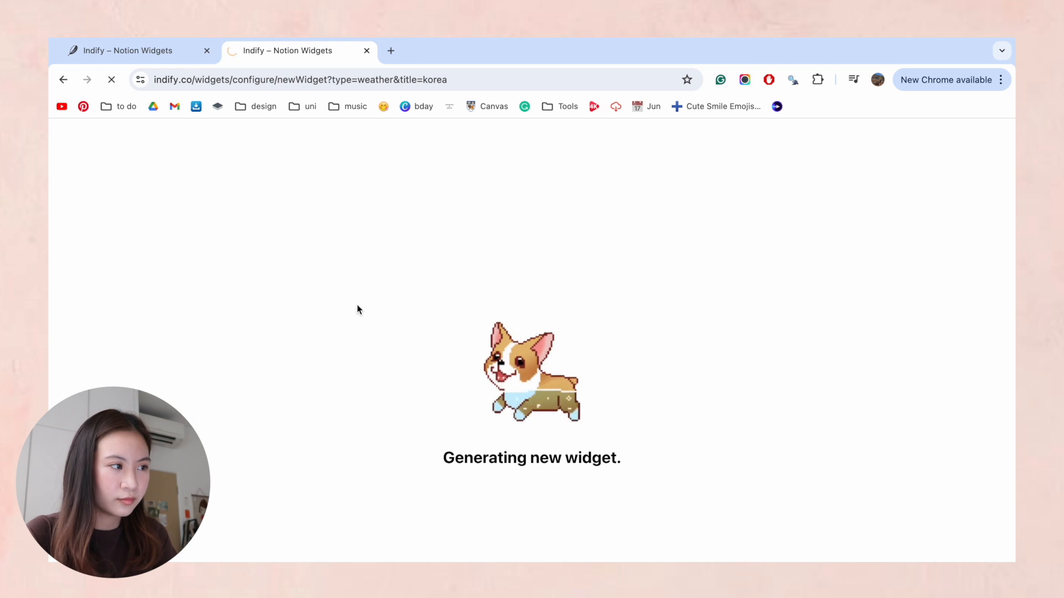
Step: Set the korea widget's weather location to Seoul, South Korea
{"action": "left_click", "coordinate": [202, 286]}
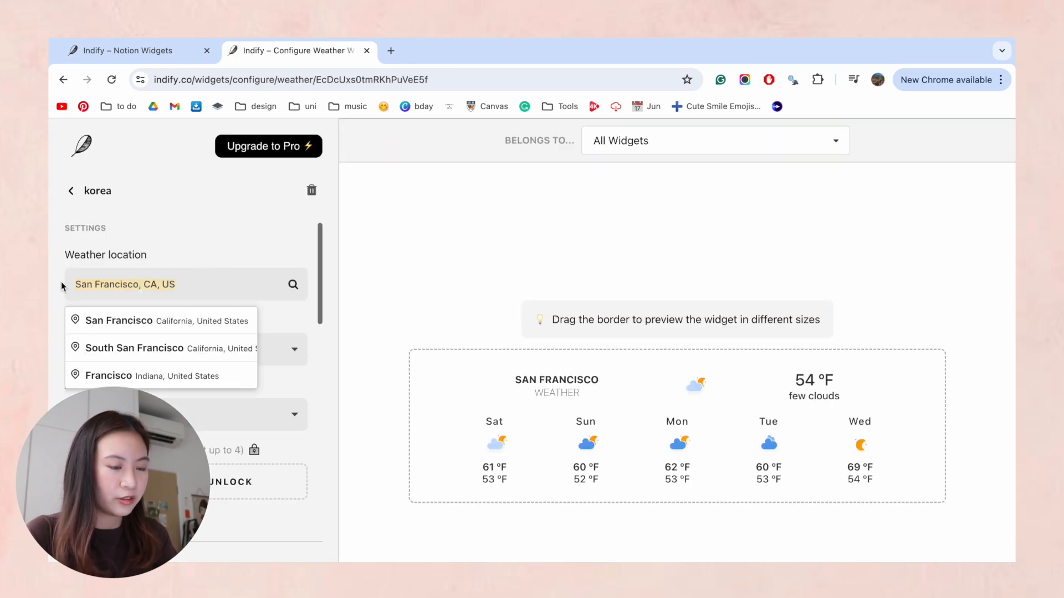
{"action": "key", "text": "BackSpace"}
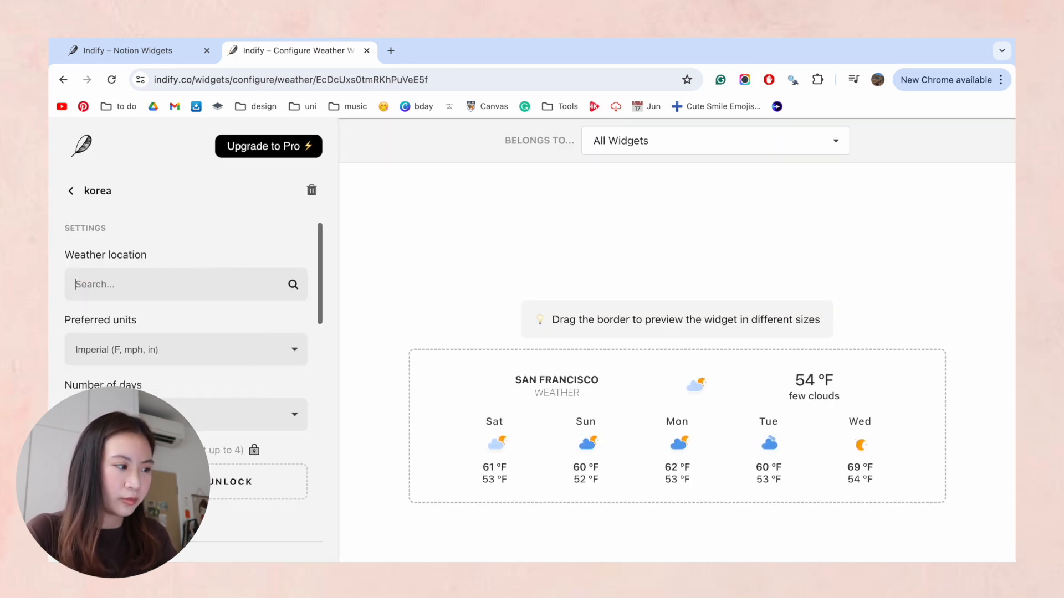
{"action": "type", "text": "seoul"}
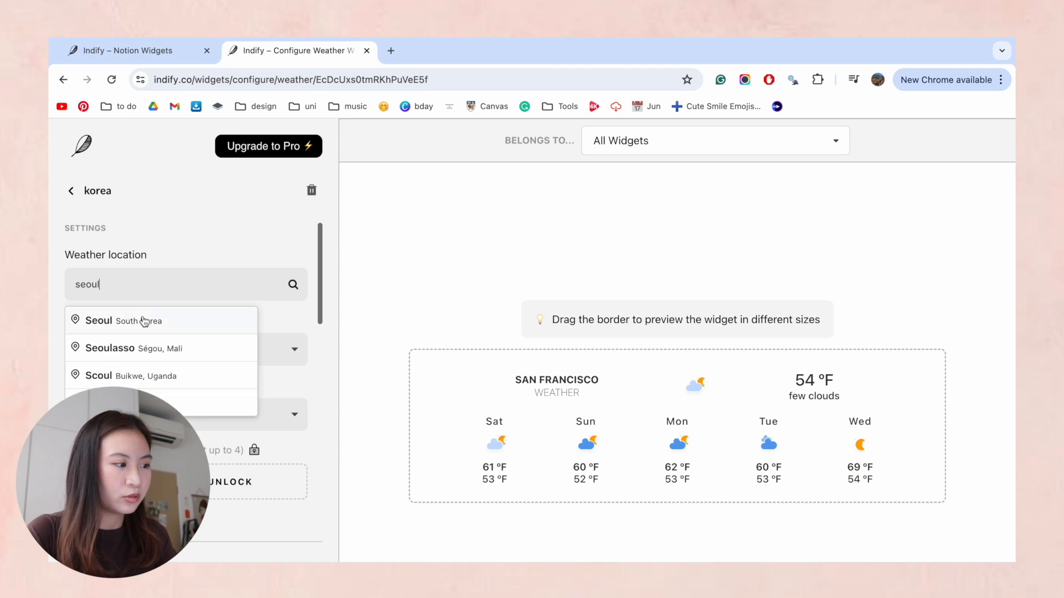
{"action": "left_click", "coordinate": [144, 321]}
Step: Switch the weather widget to Metric units (Celsius, km/h, mm) and set its number of days to 7
{"action": "left_click", "coordinate": [194, 349]}
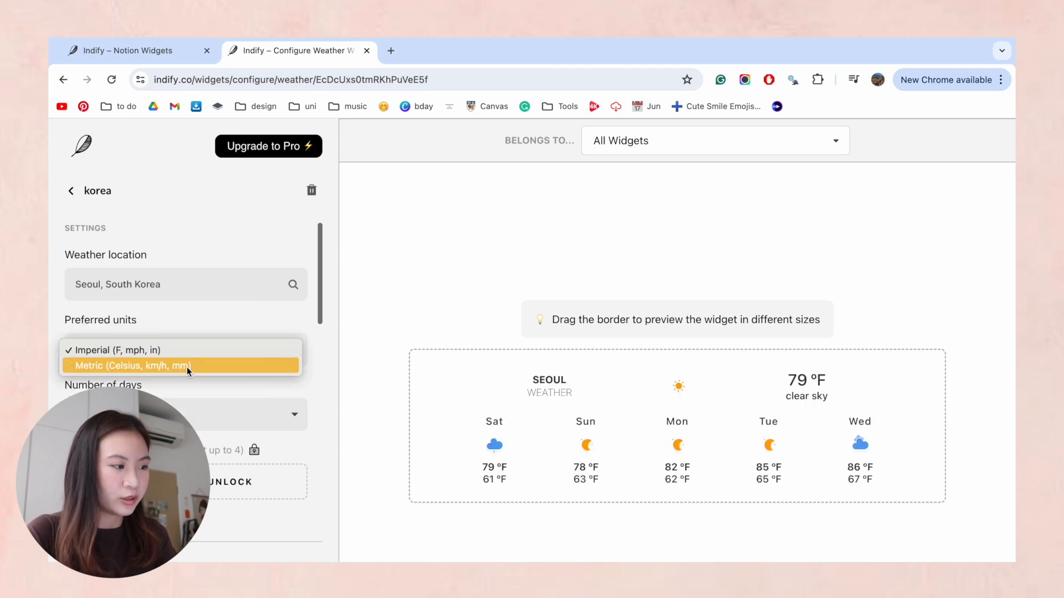
{"action": "left_click", "coordinate": [188, 367]}
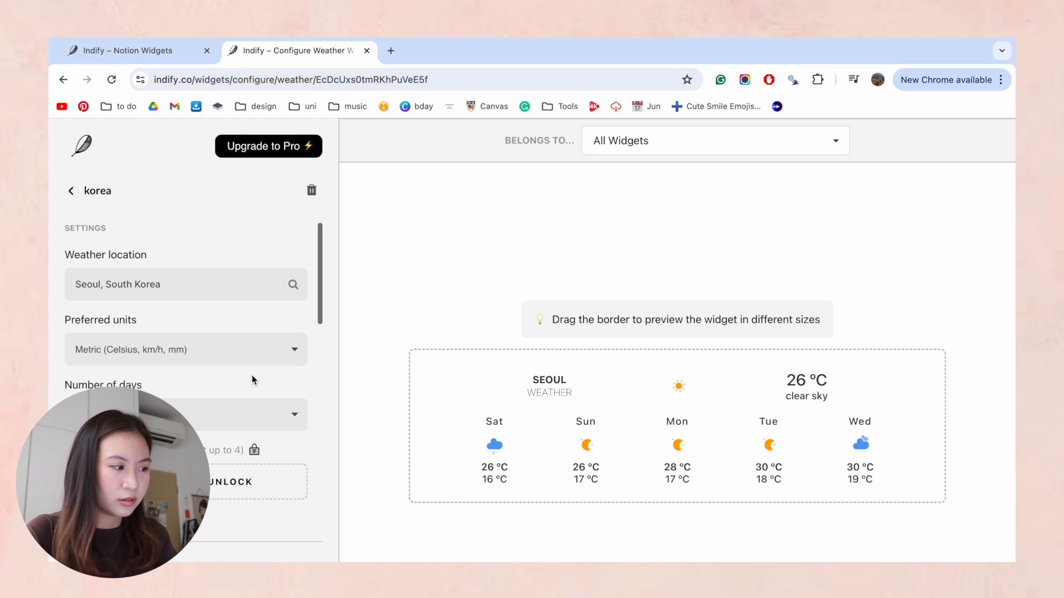
{"action": "scroll", "coordinate": [230, 375], "scroll_direction": "down", "scroll_amount": 1}
{"action": "left_click", "coordinate": [281, 377]}
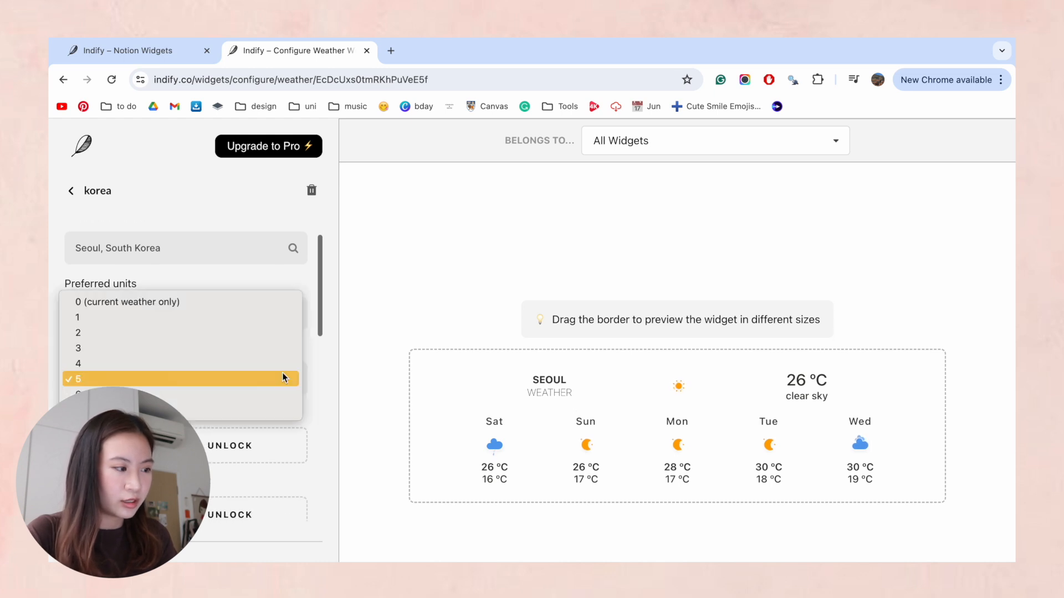
{"action": "left_click", "coordinate": [175, 409]}
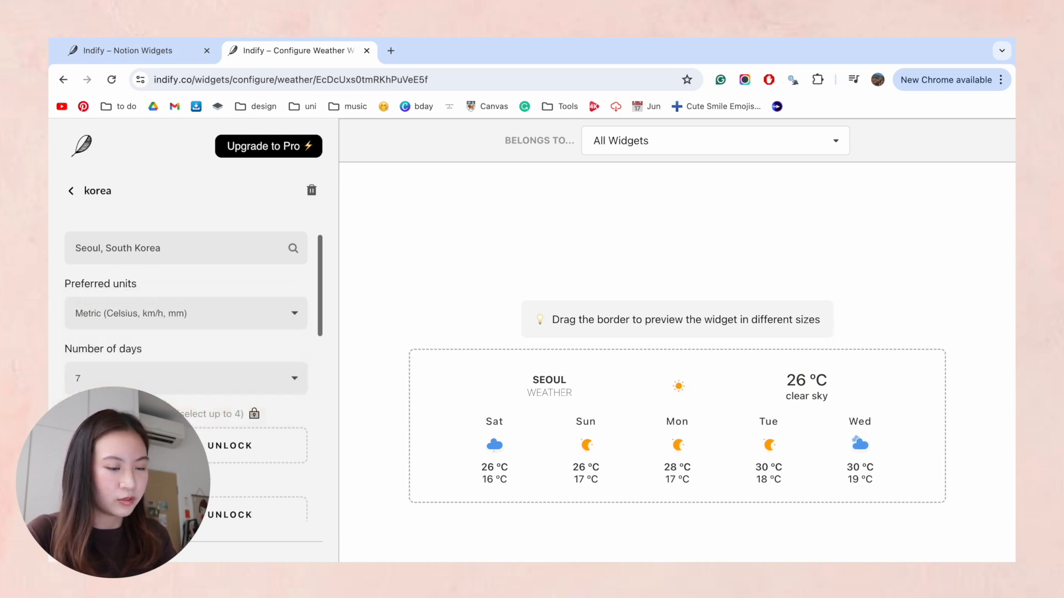
Step: Look through the widget's remaining forecast and style settings and open the color picker for the light mode text color
{"action": "scroll", "coordinate": [265, 418], "scroll_direction": "down", "scroll_amount": 5}
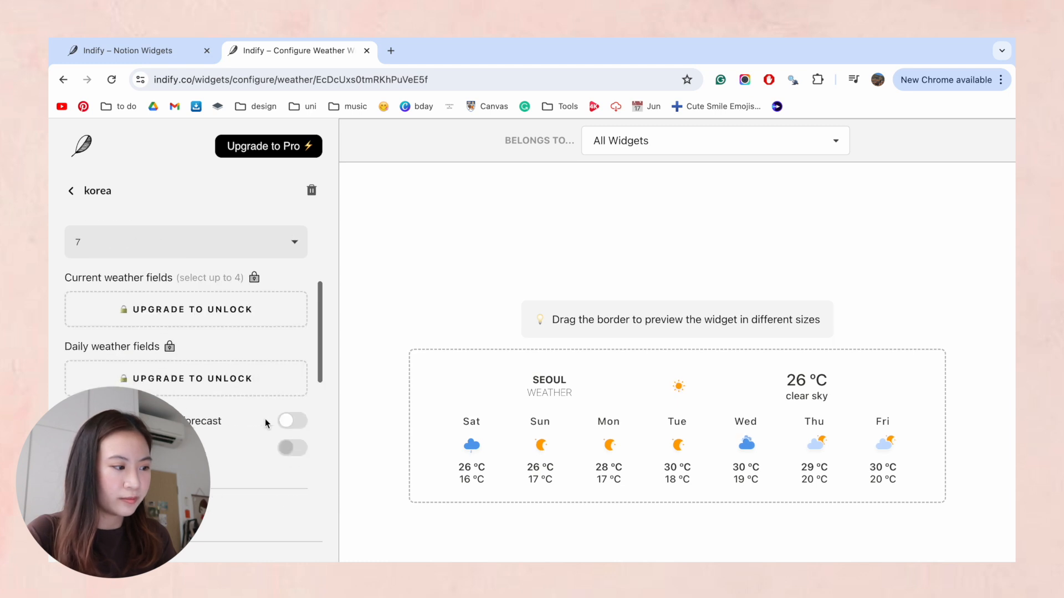
{"action": "scroll", "coordinate": [295, 374], "scroll_direction": "down", "scroll_amount": 3}
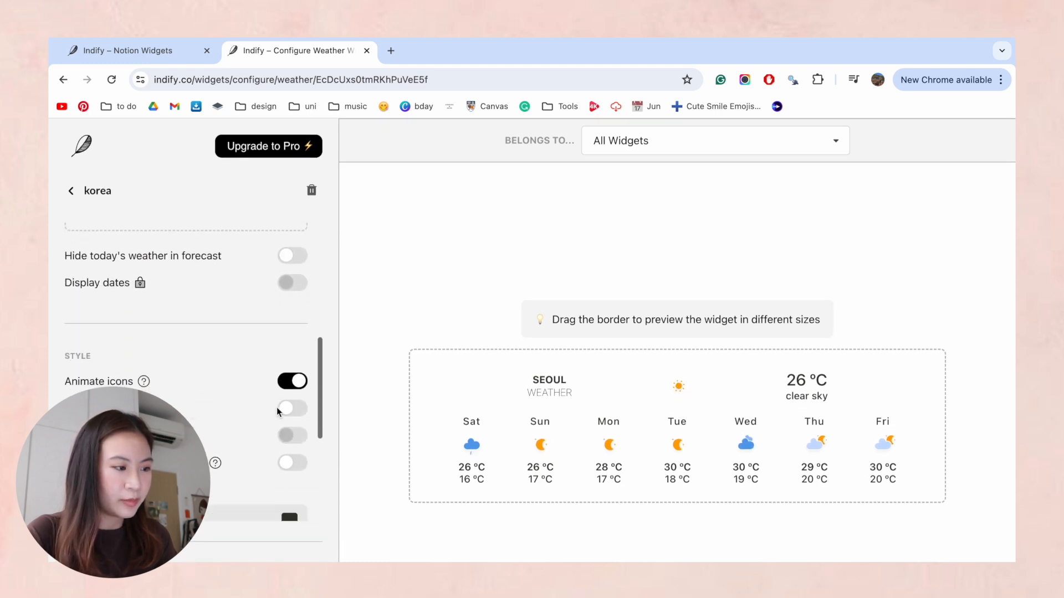
{"action": "scroll", "coordinate": [292, 424], "scroll_direction": "down", "scroll_amount": 2}
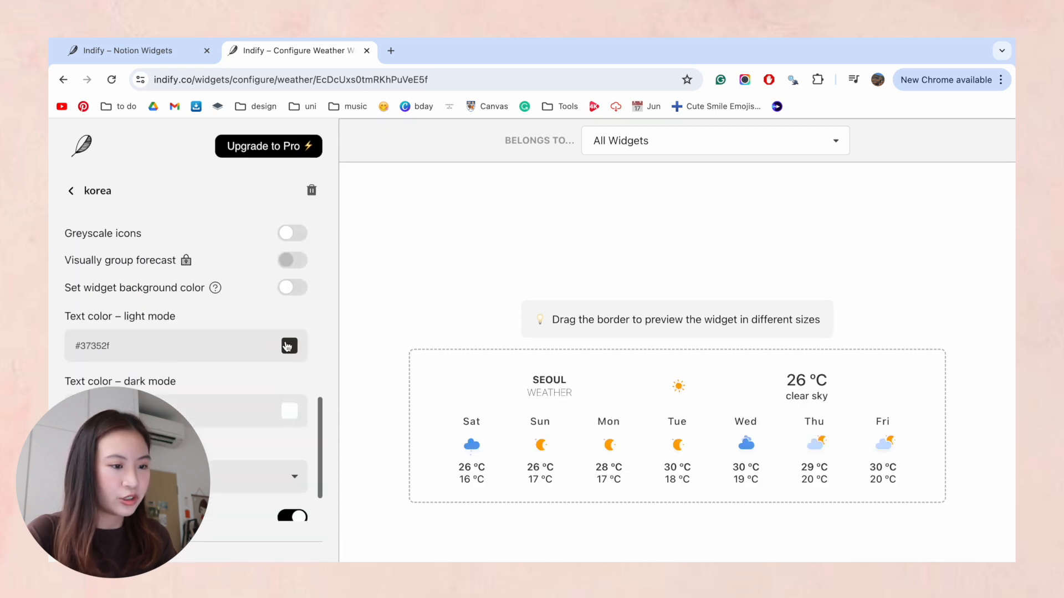
{"action": "left_click", "coordinate": [289, 348]}
{"action": "left_click", "coordinate": [528, 282]}
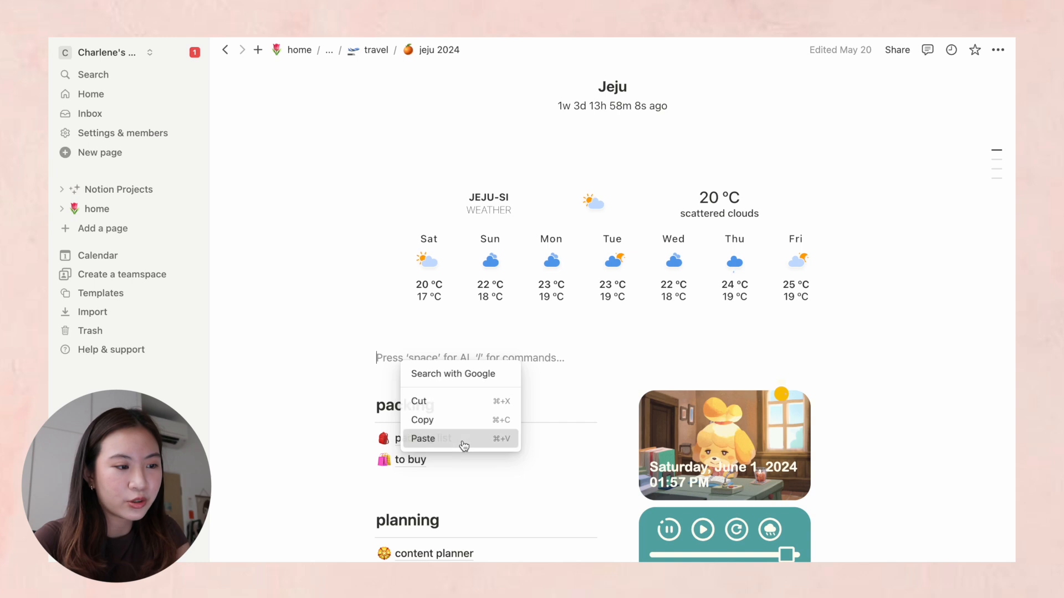
Step: Paste the Seoul weather widget's link below the Jeju-si weather widget on Notion's jeju 2024 page and turn it into an embed
{"action": "left_click", "coordinate": [463, 441]}
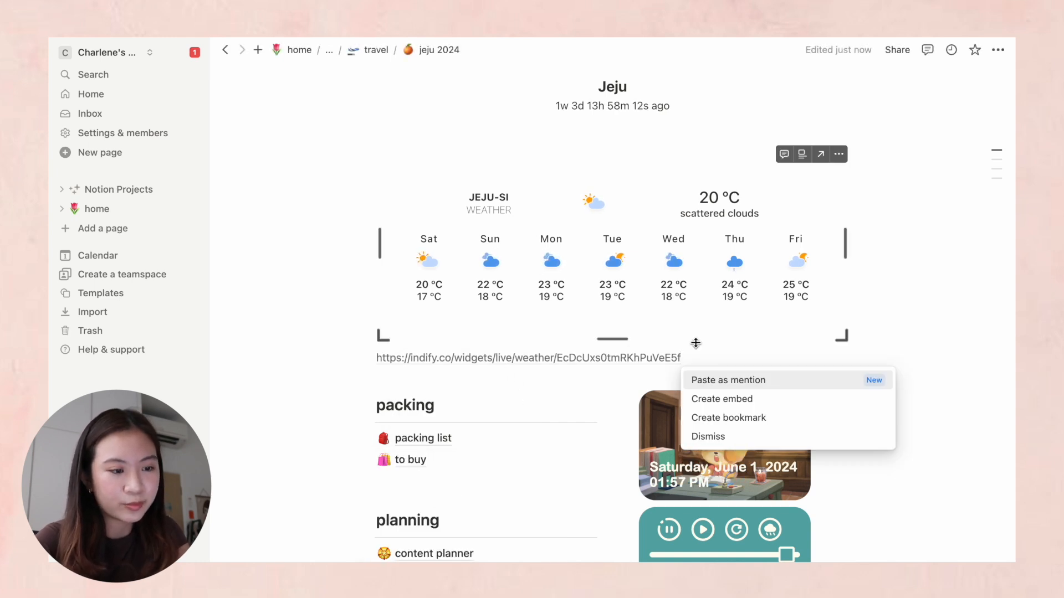
{"action": "left_click", "coordinate": [747, 401]}
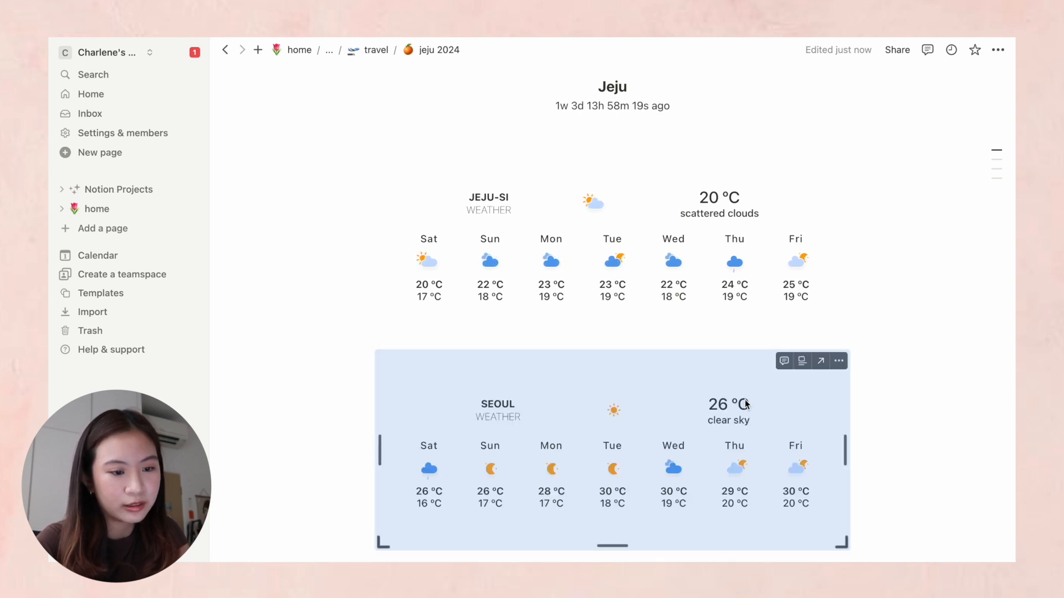
{"action": "left_click", "coordinate": [890, 504]}
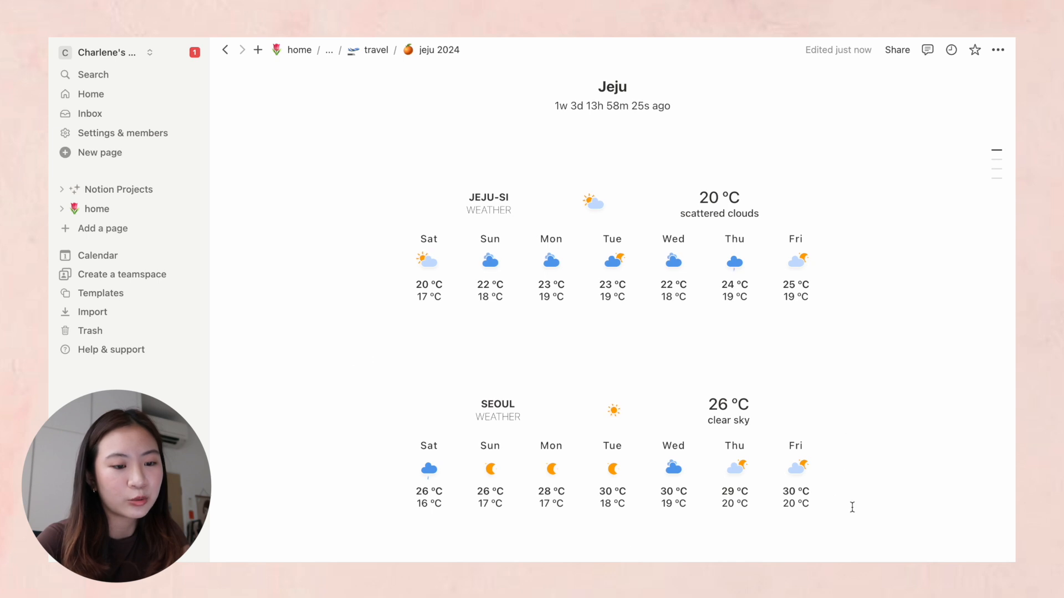
Step: Remove the embedded Seoul weather widget from the jeju 2024 page
{"action": "left_click", "coordinate": [851, 524]}
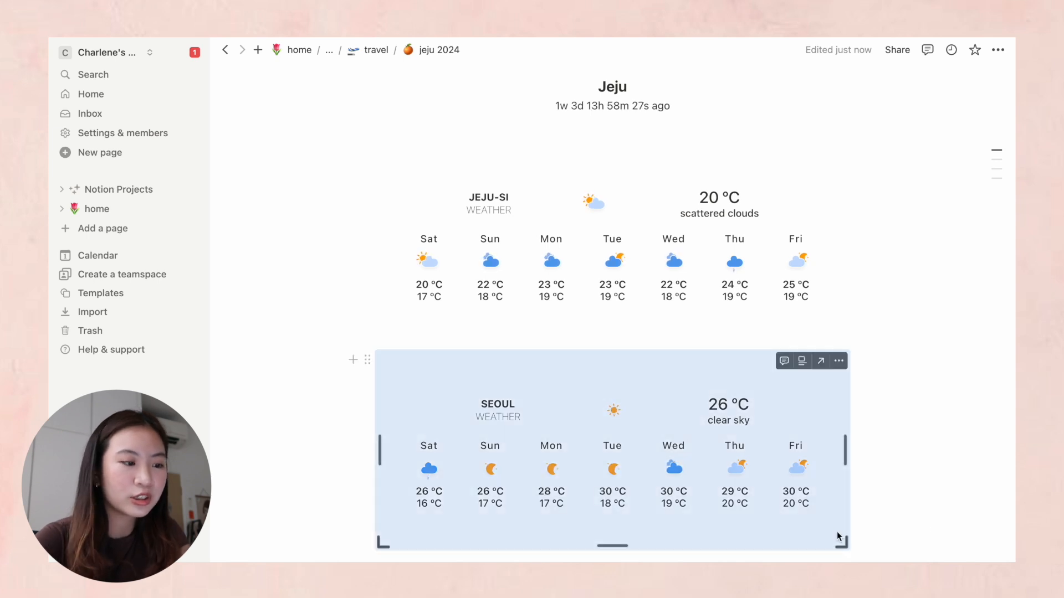
{"action": "scroll", "coordinate": [405, 385], "scroll_direction": "up", "scroll_amount": 3}
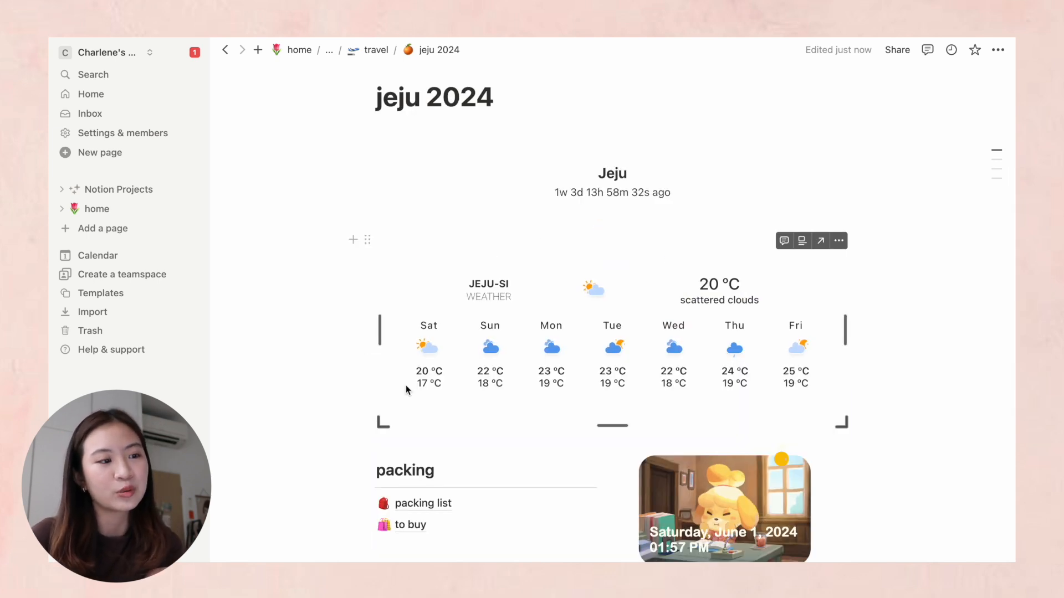